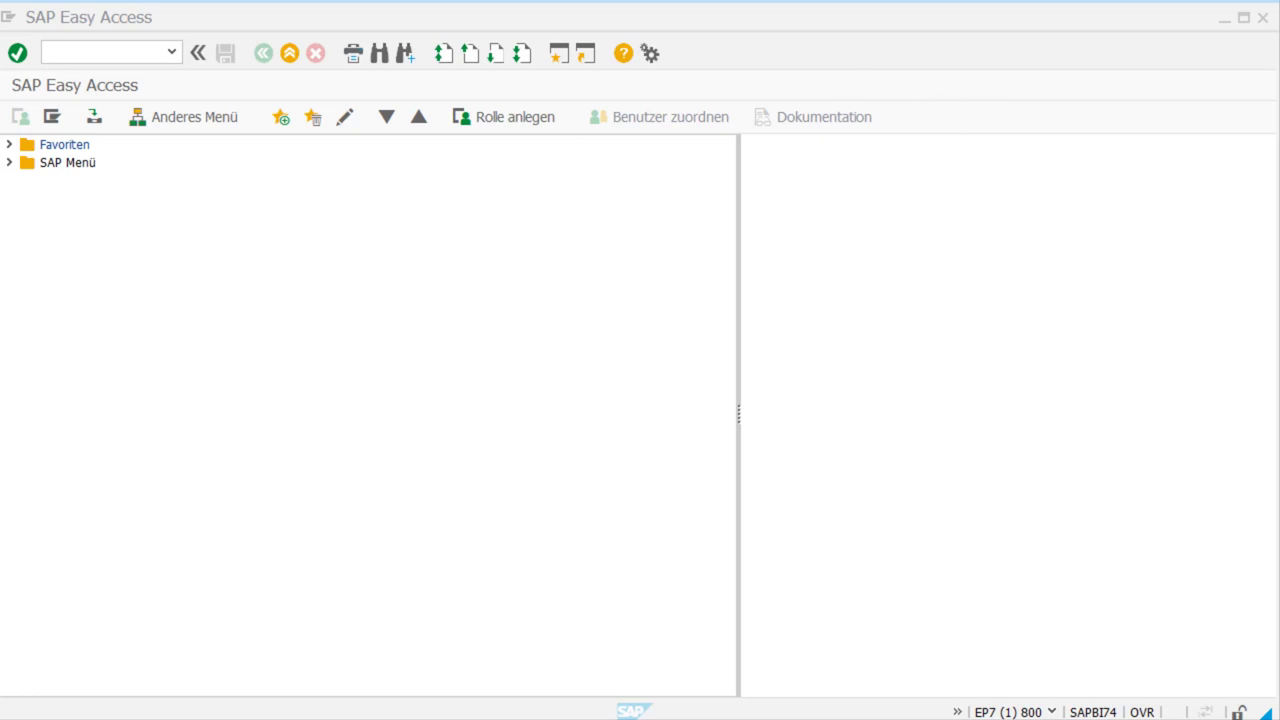
# - Open the general table display with transaction SE16N
pyautogui.click(128, 55)
pyautogui.write('S')
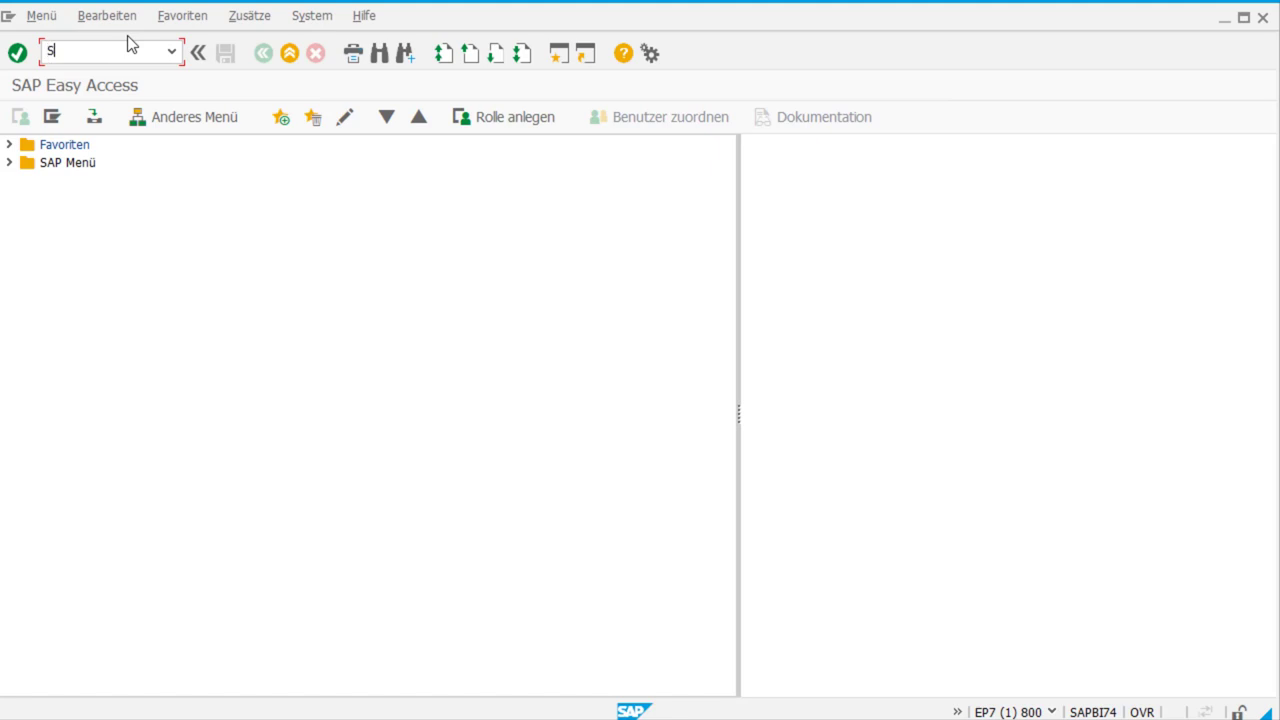
pyautogui.write('E16N')
pyautogui.press('Return')
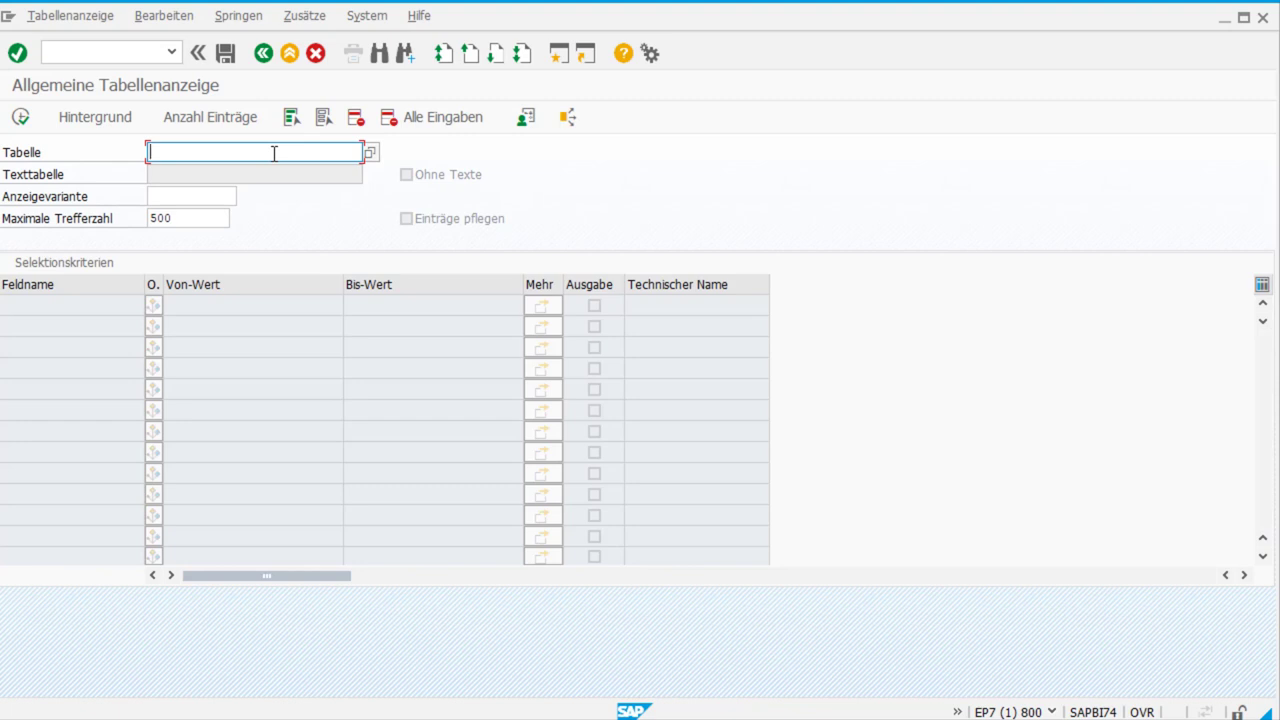
# - Search for tables matching MAR*, review the hit list, and close it without choosing a table
pyautogui.write('M')
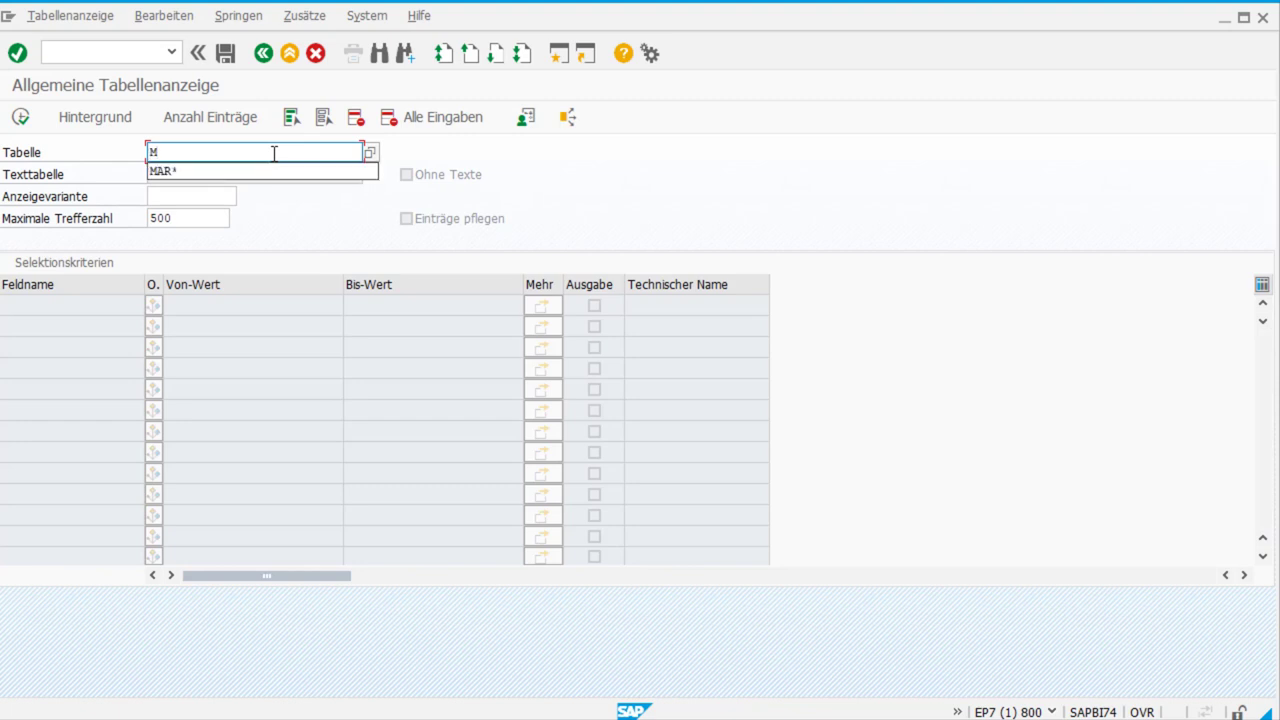
pyautogui.write('AR*')
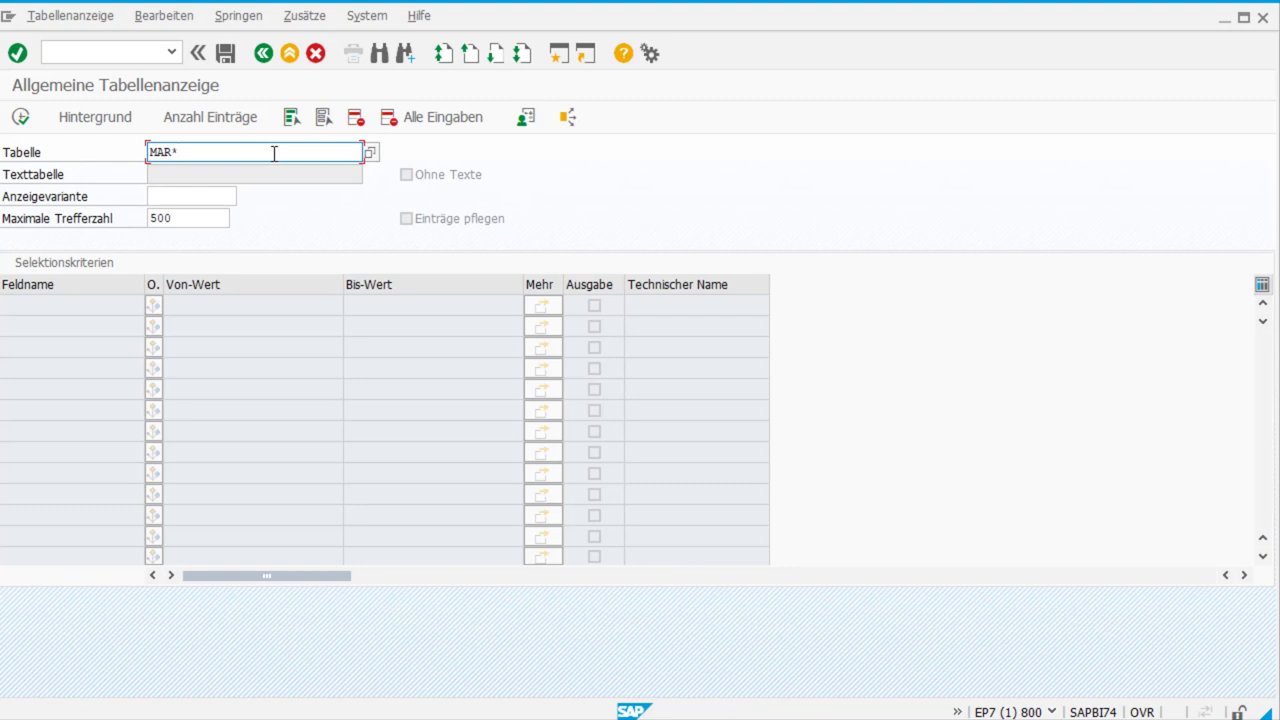
pyautogui.click(373, 156)
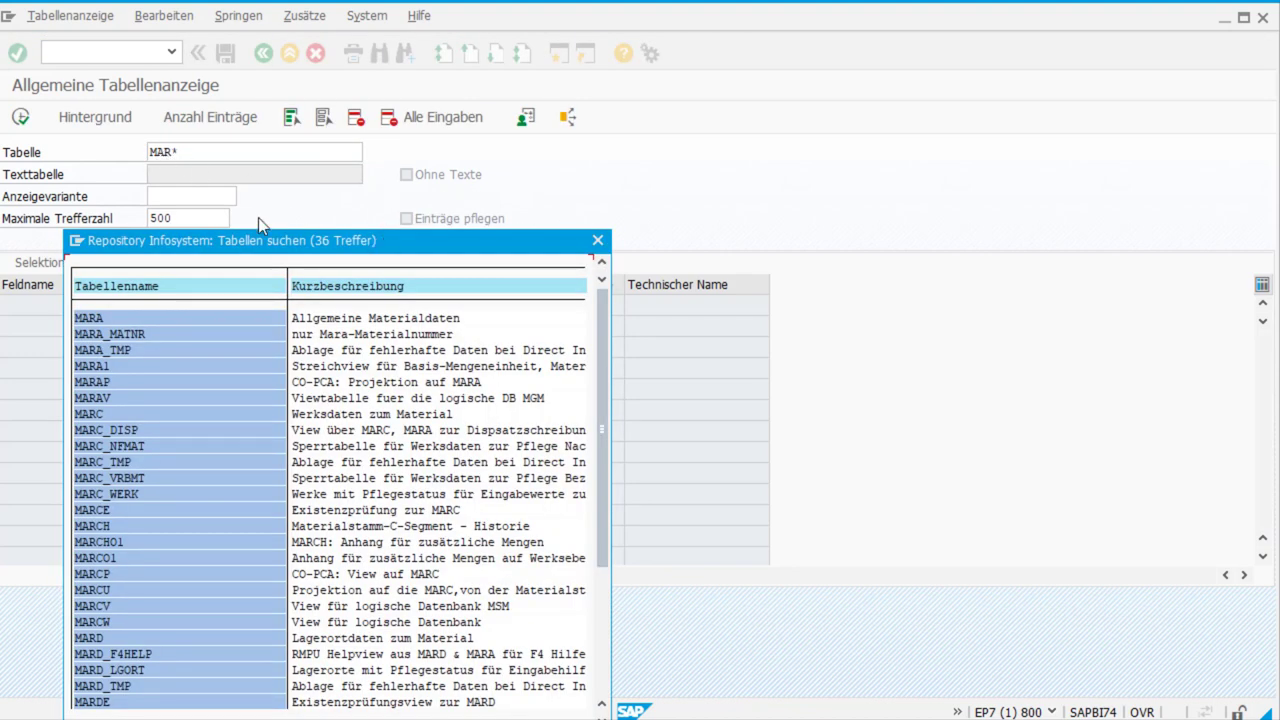
pyautogui.moveTo(287, 250); pyautogui.dragTo(364, 199)
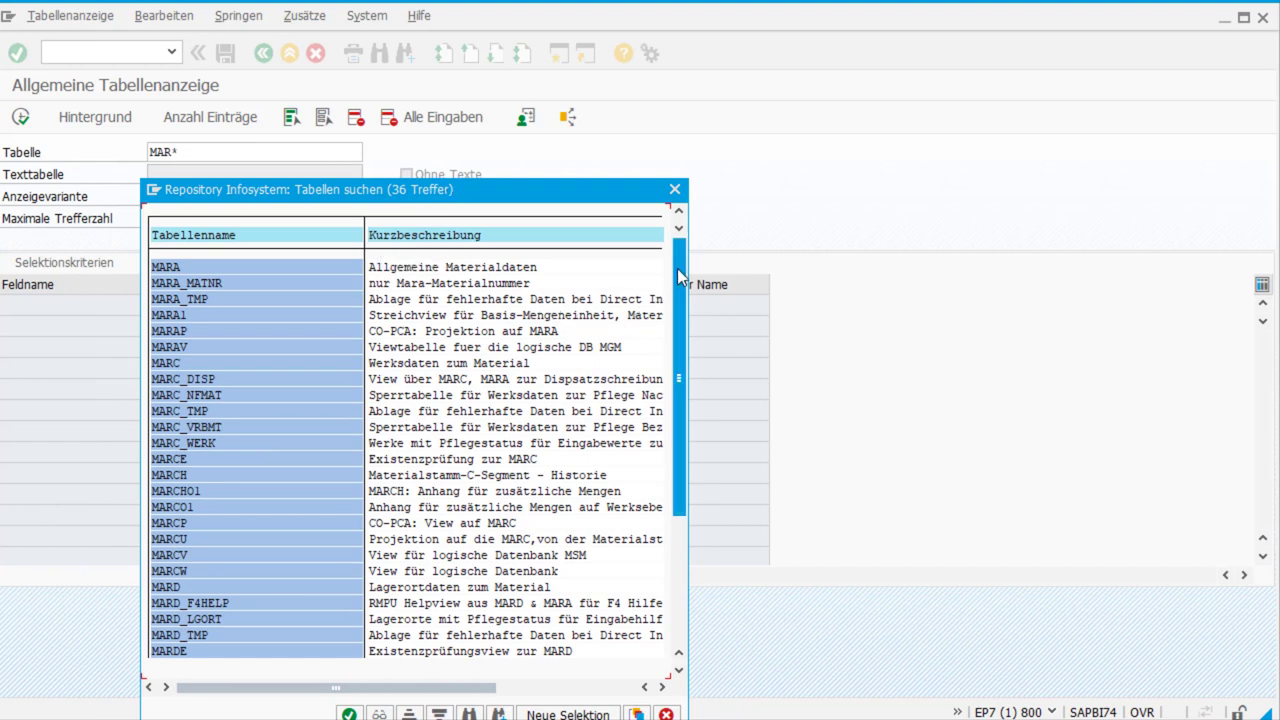
pyautogui.moveTo(680, 292)
pyautogui.mouseDown()
pyautogui.moveTo(677, 380)
pyautogui.moveTo(693, 375)
pyautogui.moveTo(685, 296)
pyautogui.mouseUp()
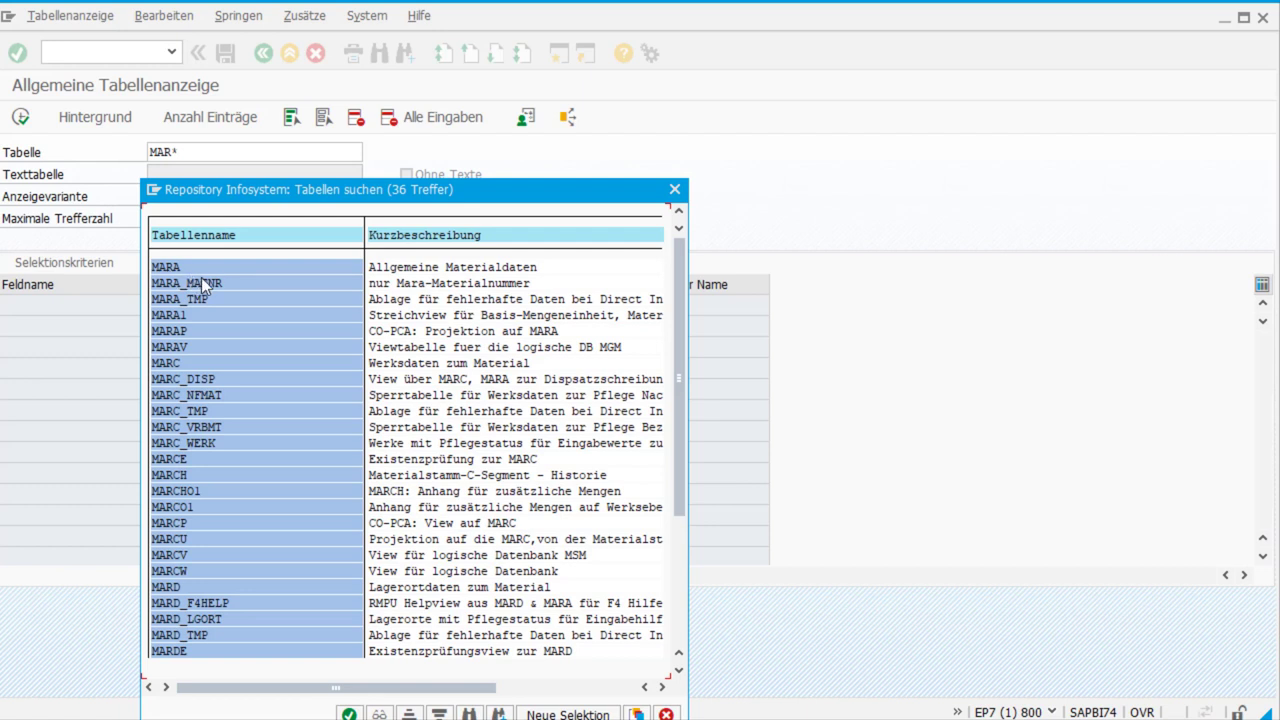
pyautogui.click(675, 190)
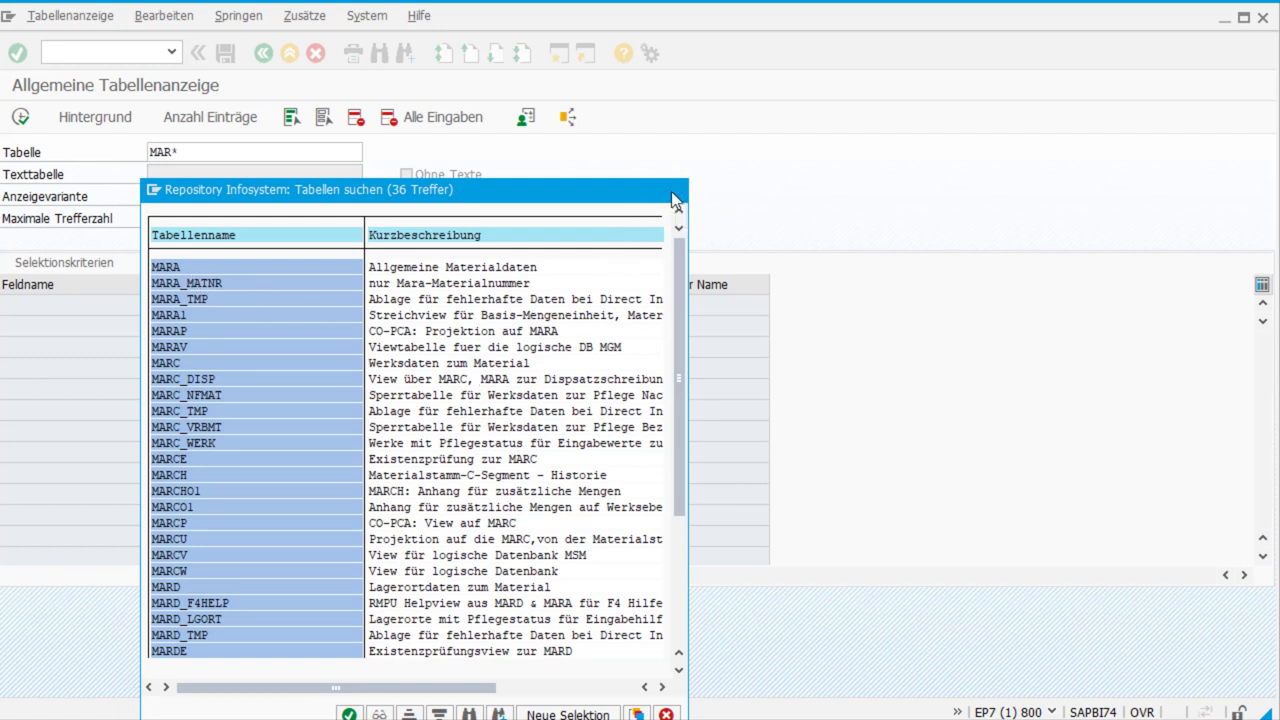
# - Search for tables matching MAR+ and load MARA as the table to display
pyautogui.click(240, 150)
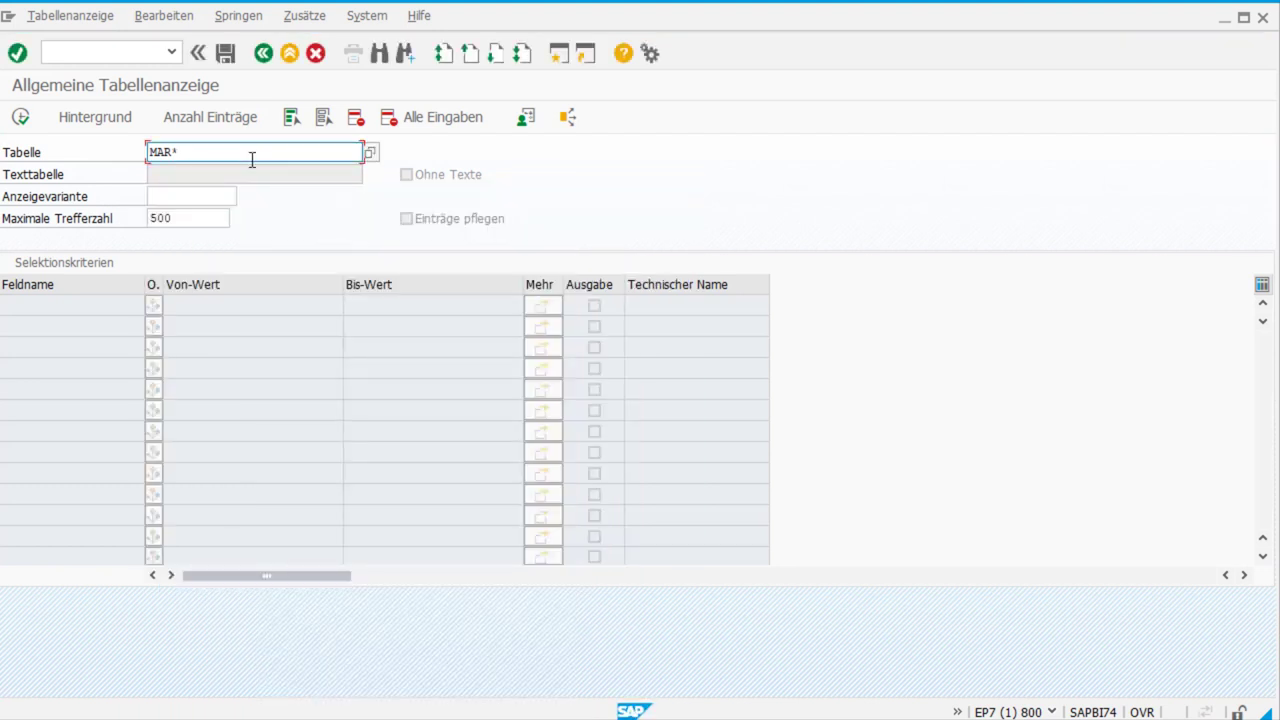
pyautogui.press('BackSpace')
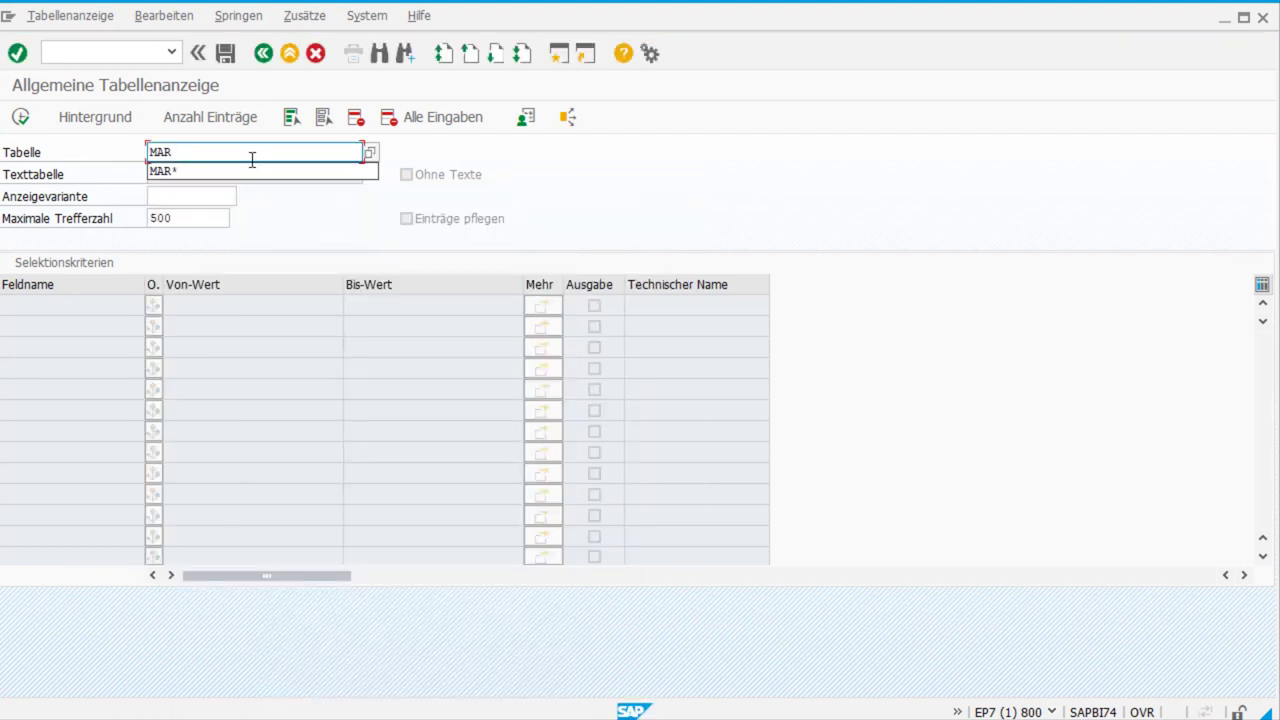
pyautogui.write('+')
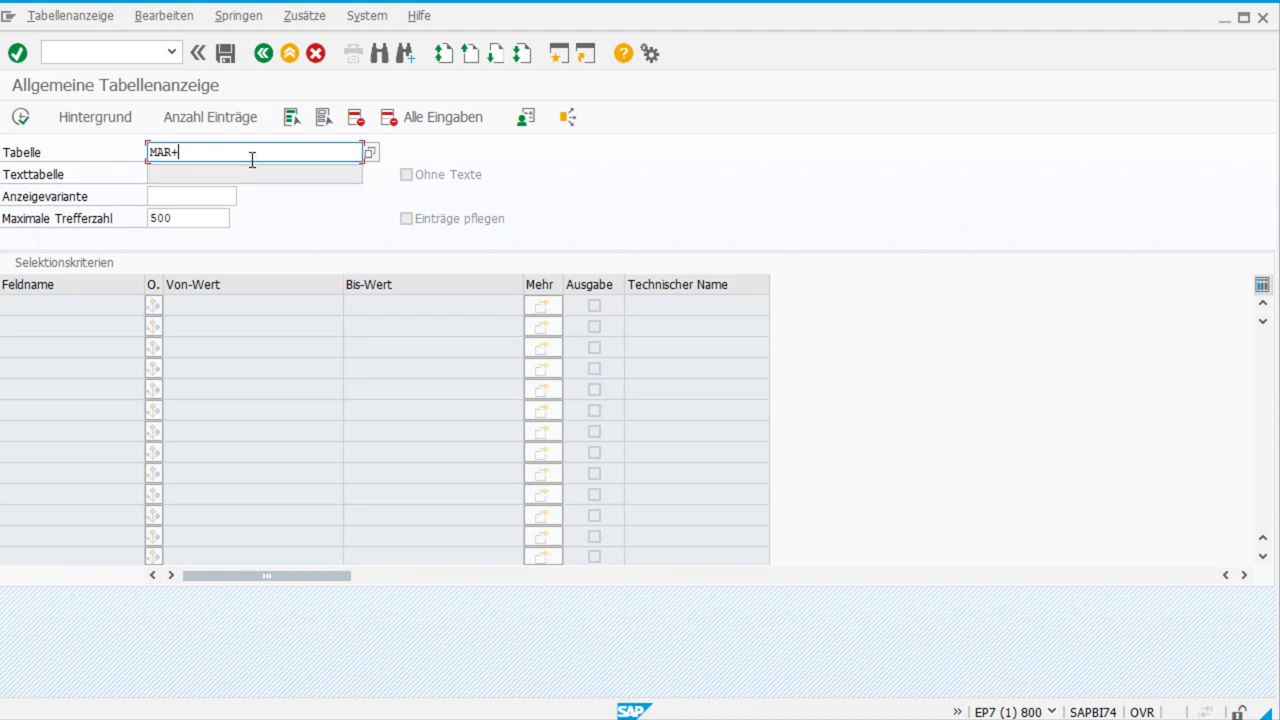
pyautogui.click(371, 153)
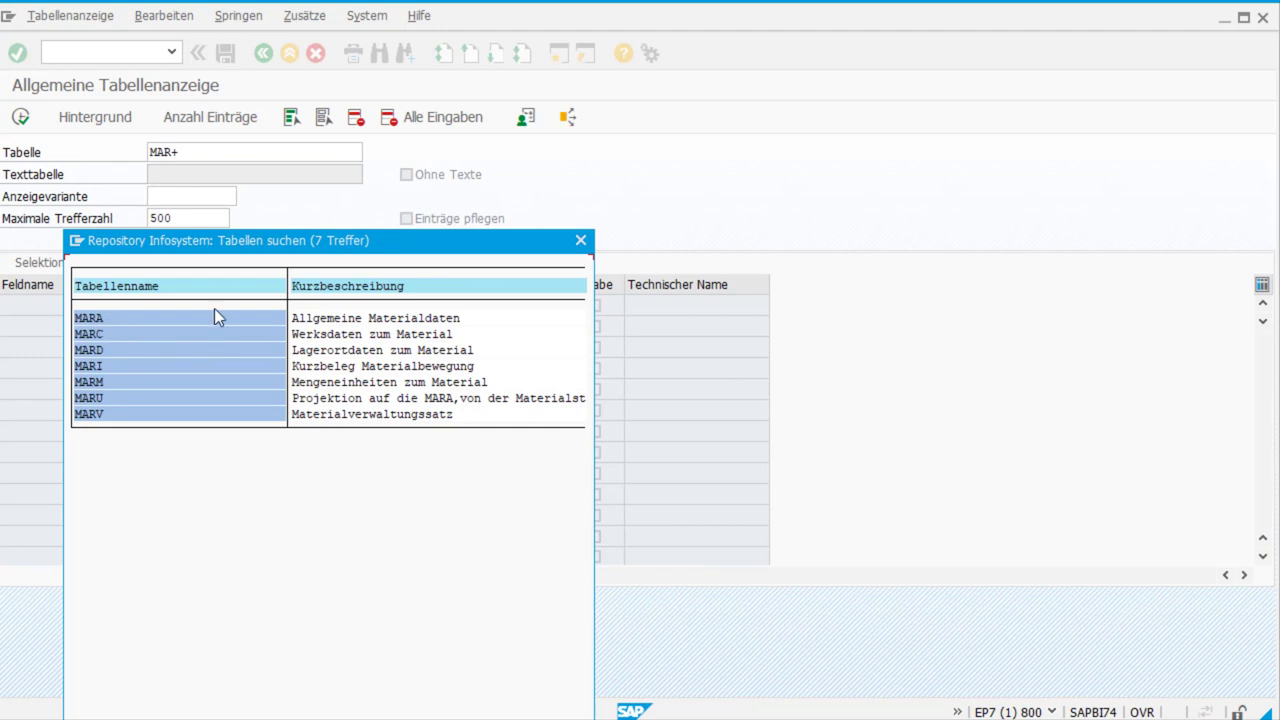
pyautogui.doubleClick(89, 318)
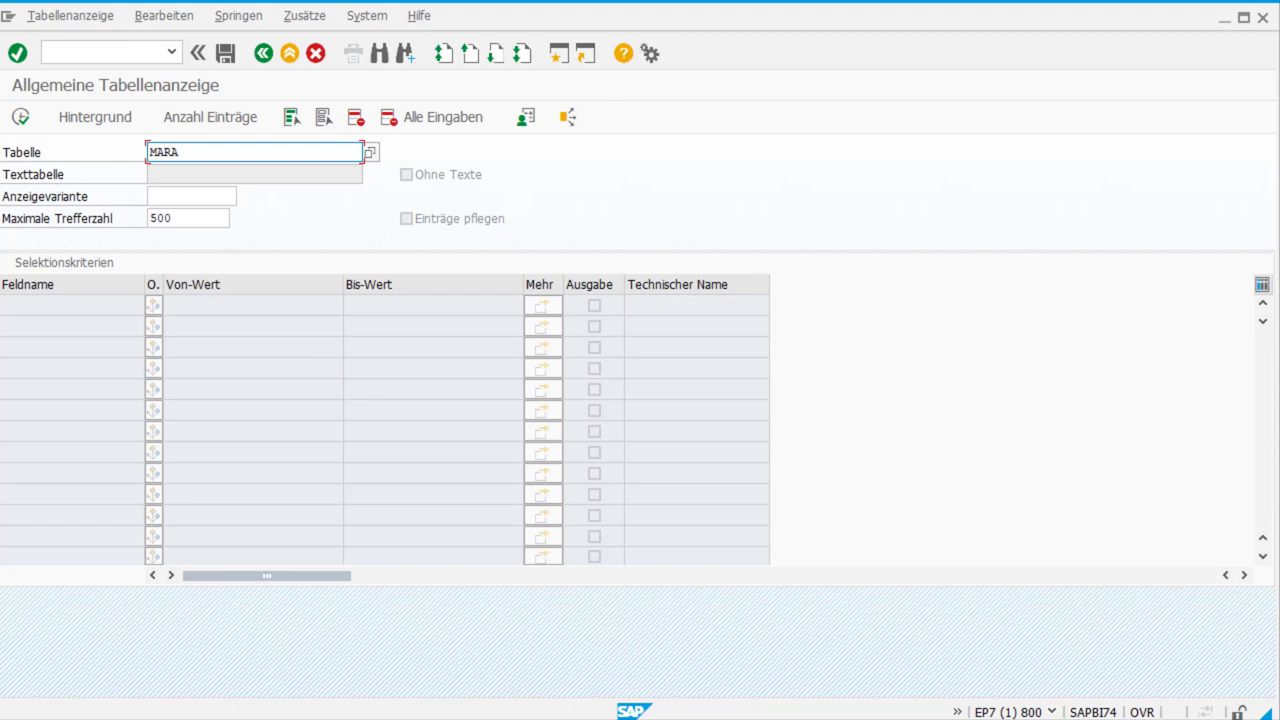
pyautogui.press('Return')
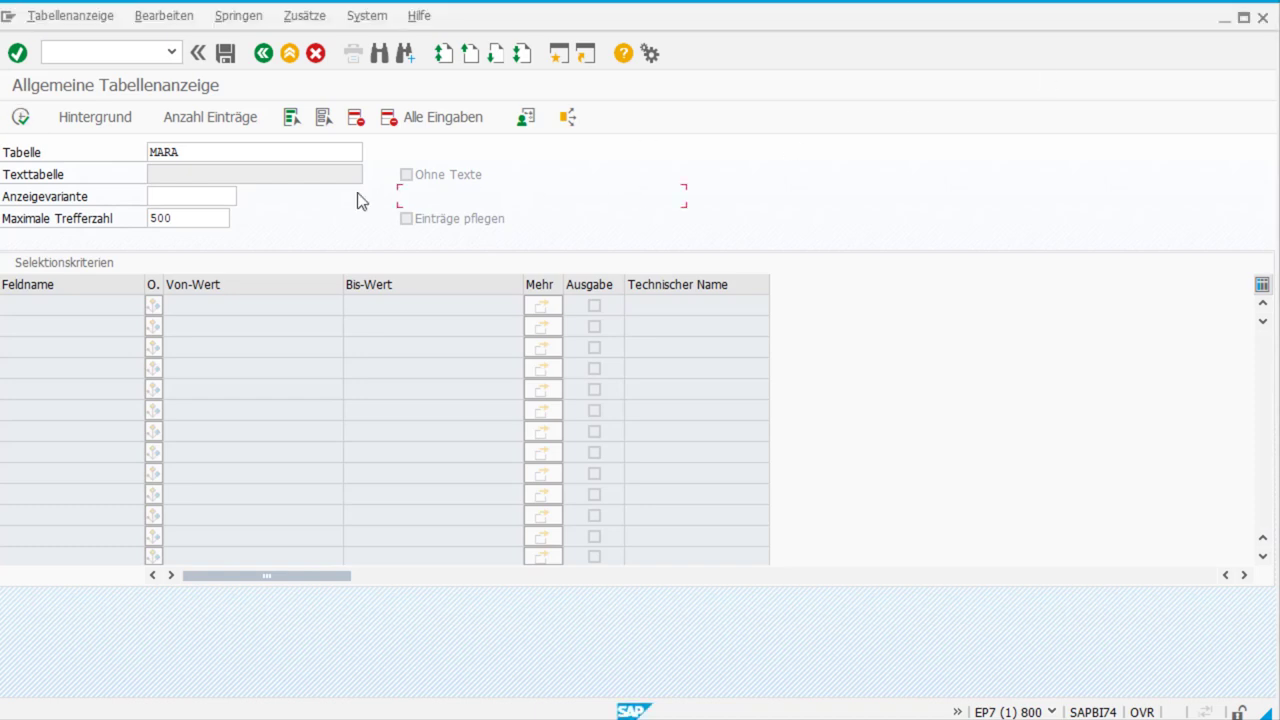
# - Check the number of entries in table MARA and close the count
pyautogui.click(220, 127)
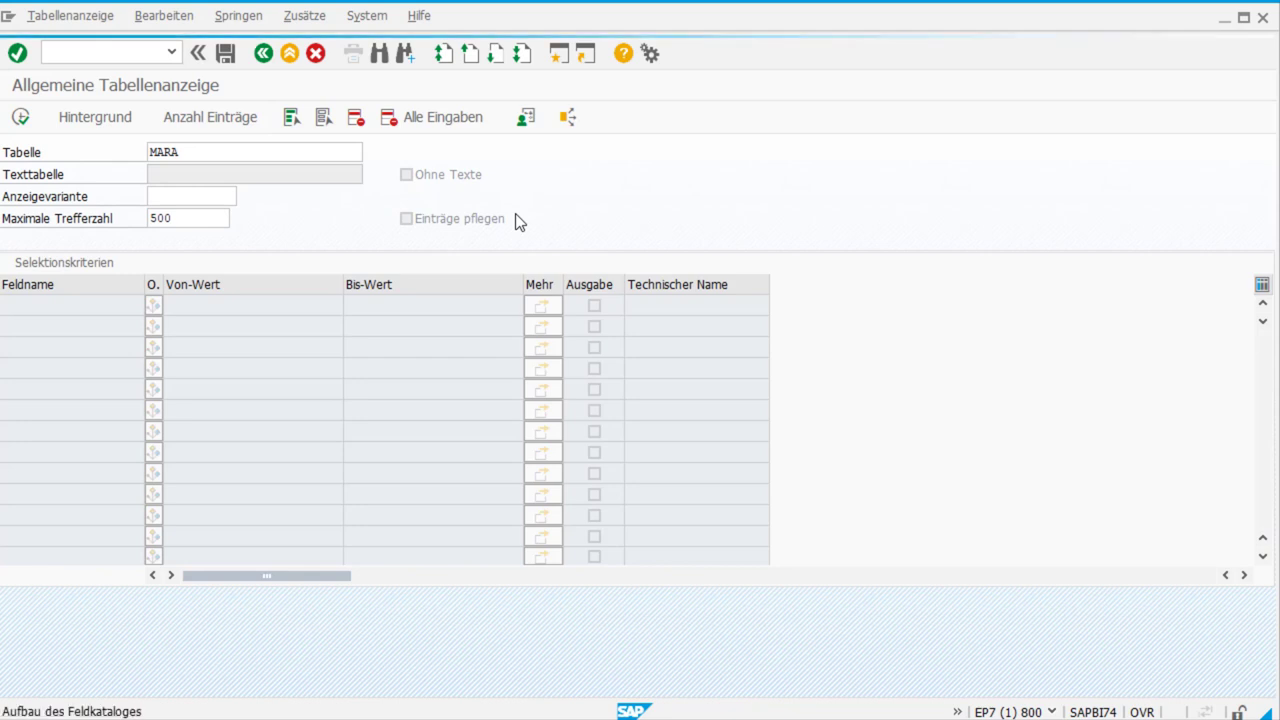
pyautogui.moveTo(223, 177); pyautogui.dragTo(435, 214)
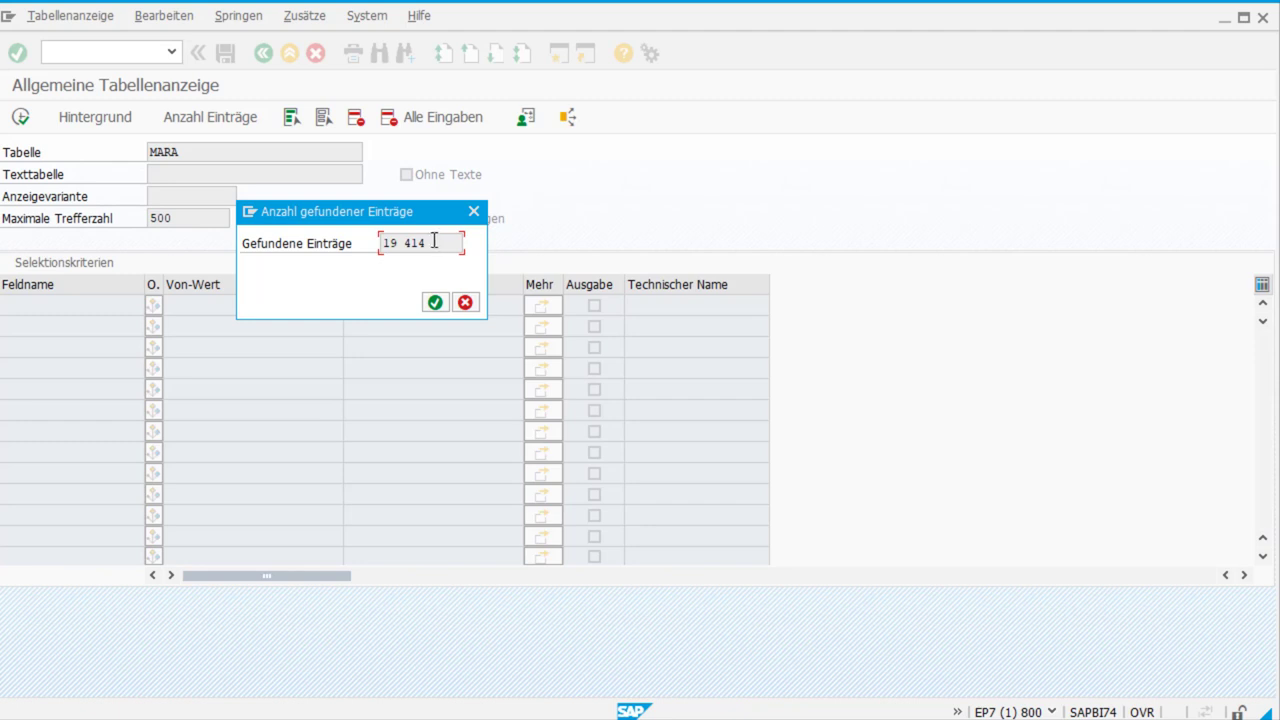
pyautogui.click(474, 216)
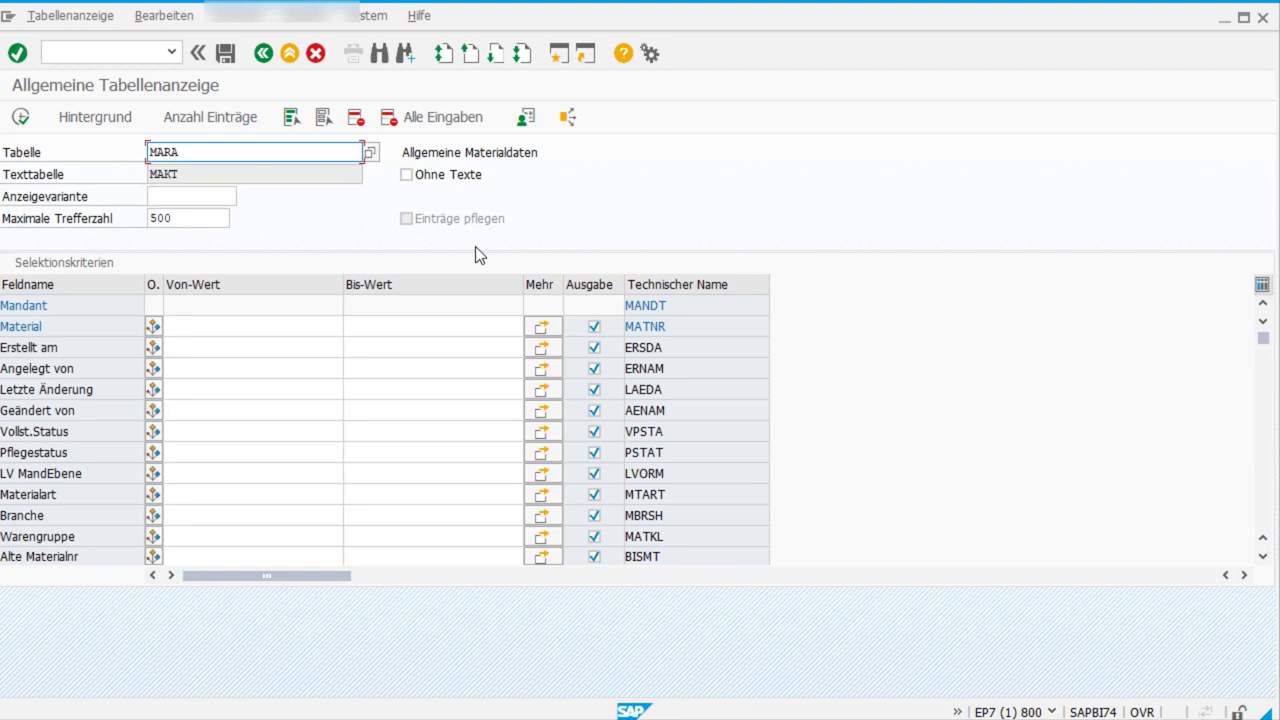
# - Display the MARA entries with the maximum number of hits left at 500
pyautogui.click(152, 222)
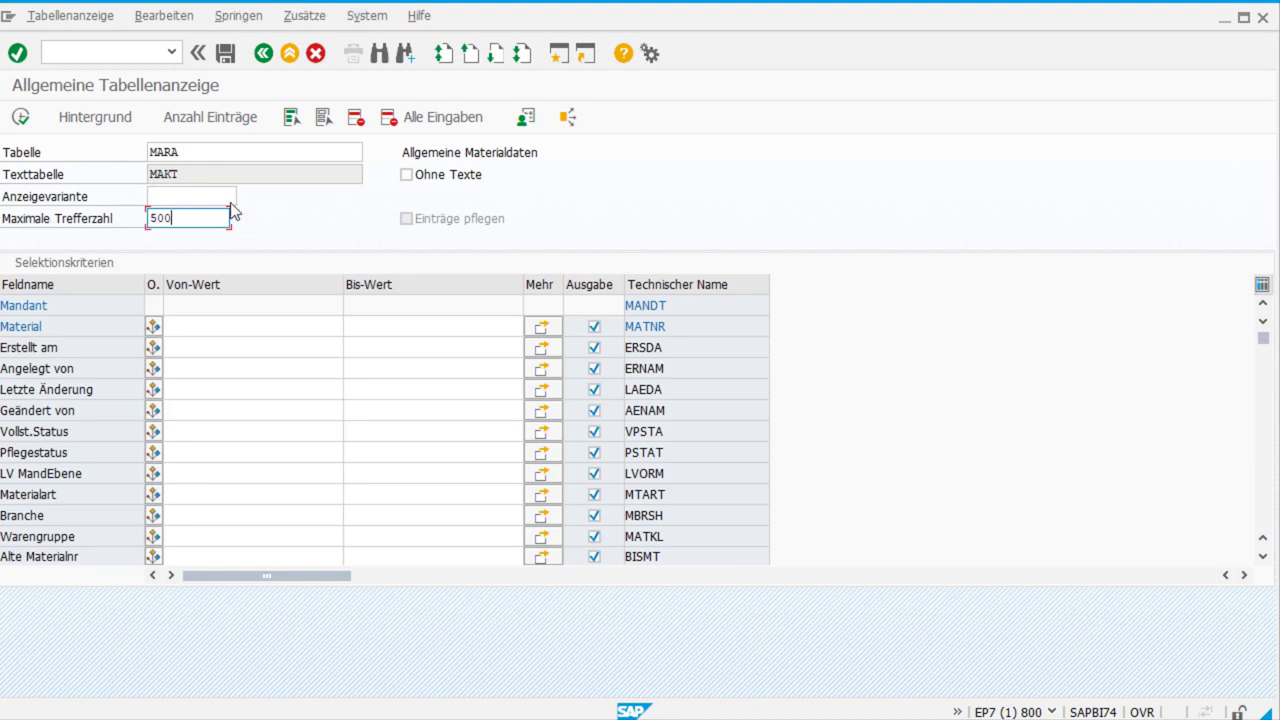
pyautogui.click(20, 122)
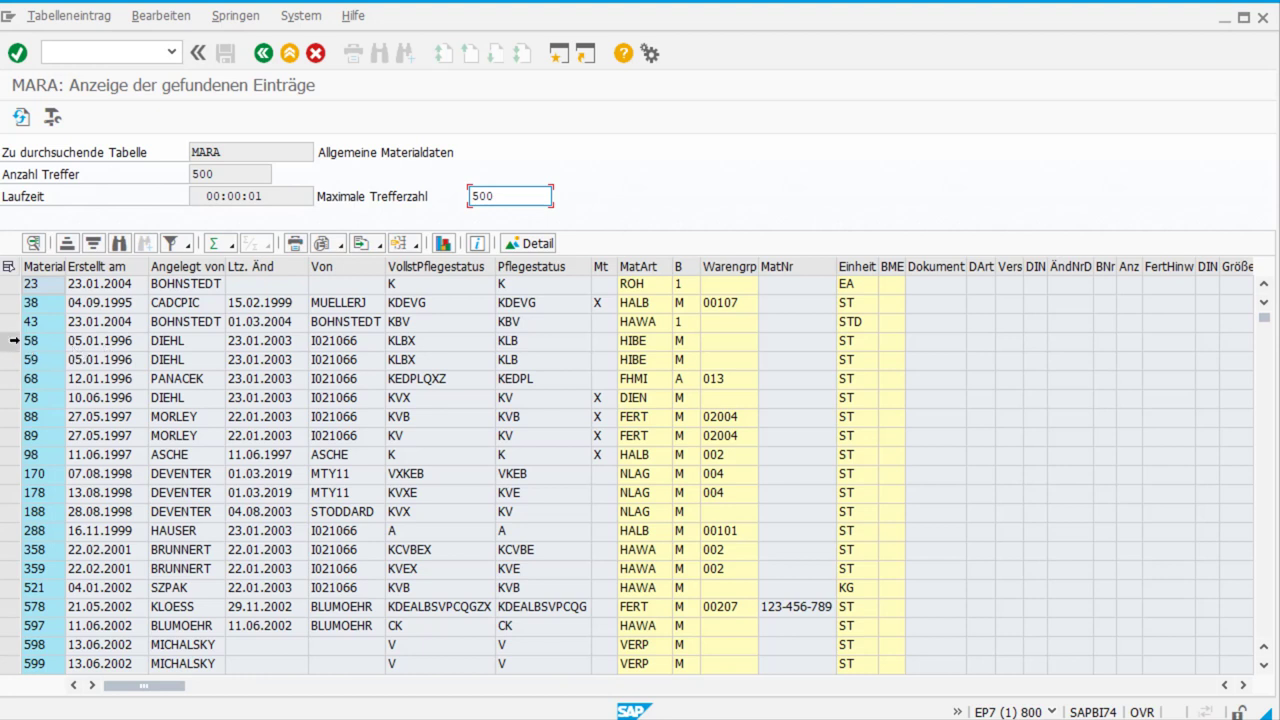
# - Open the detail display of material 58, examine its field values and technical field names, and close it
pyautogui.click(10, 341)
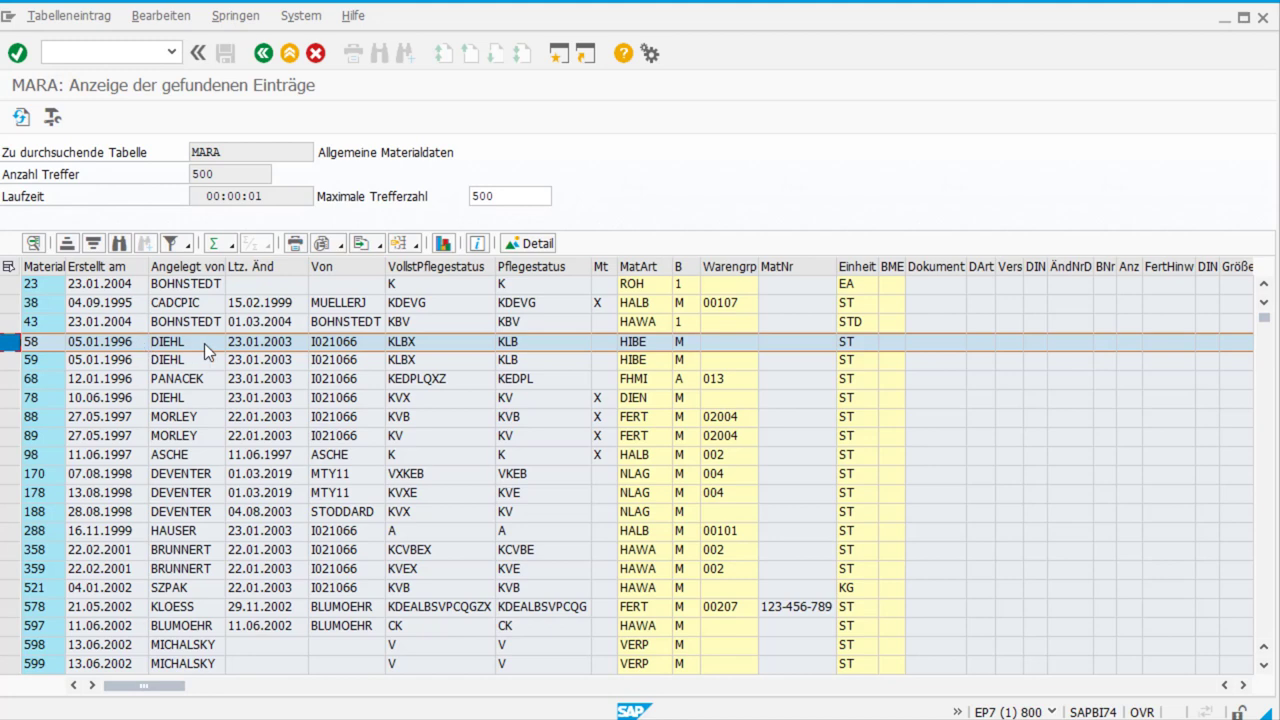
pyautogui.doubleClick(49, 342)
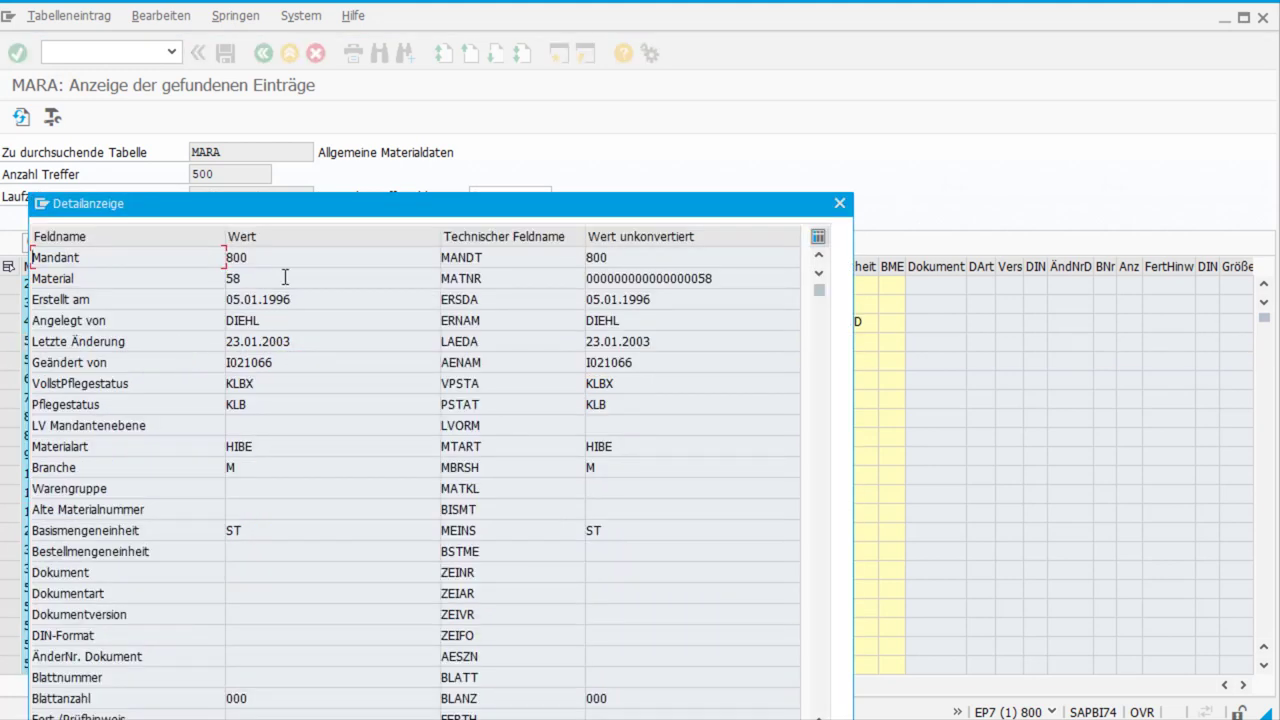
pyautogui.moveTo(337, 212); pyautogui.dragTo(601, 124)
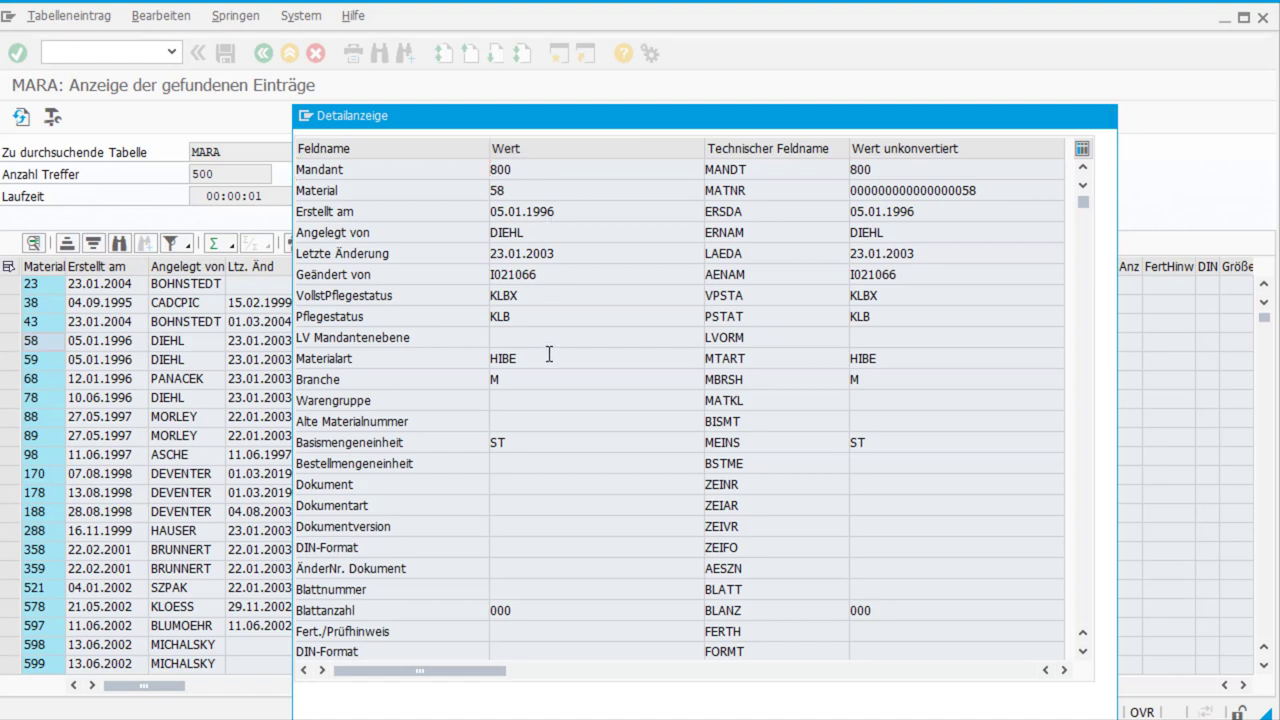
pyautogui.scroll(-1, 547, 362)
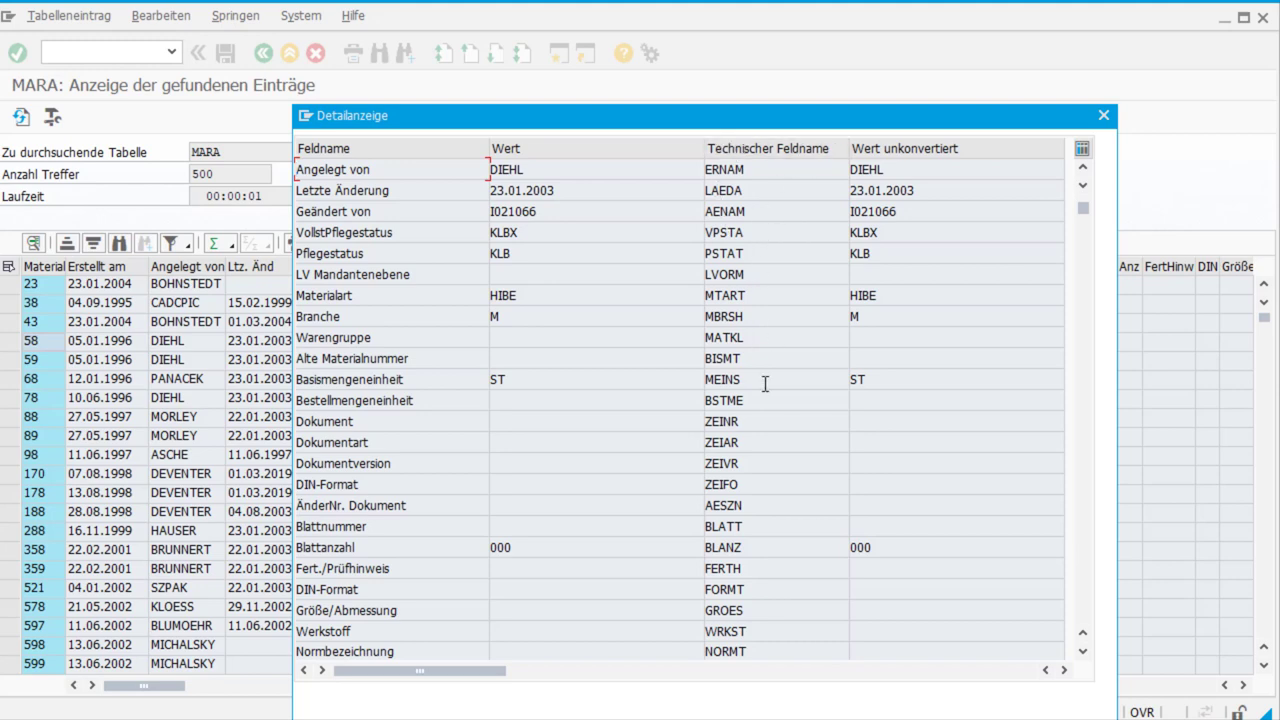
pyautogui.moveTo(1087, 212); pyautogui.dragTo(1066, 404)
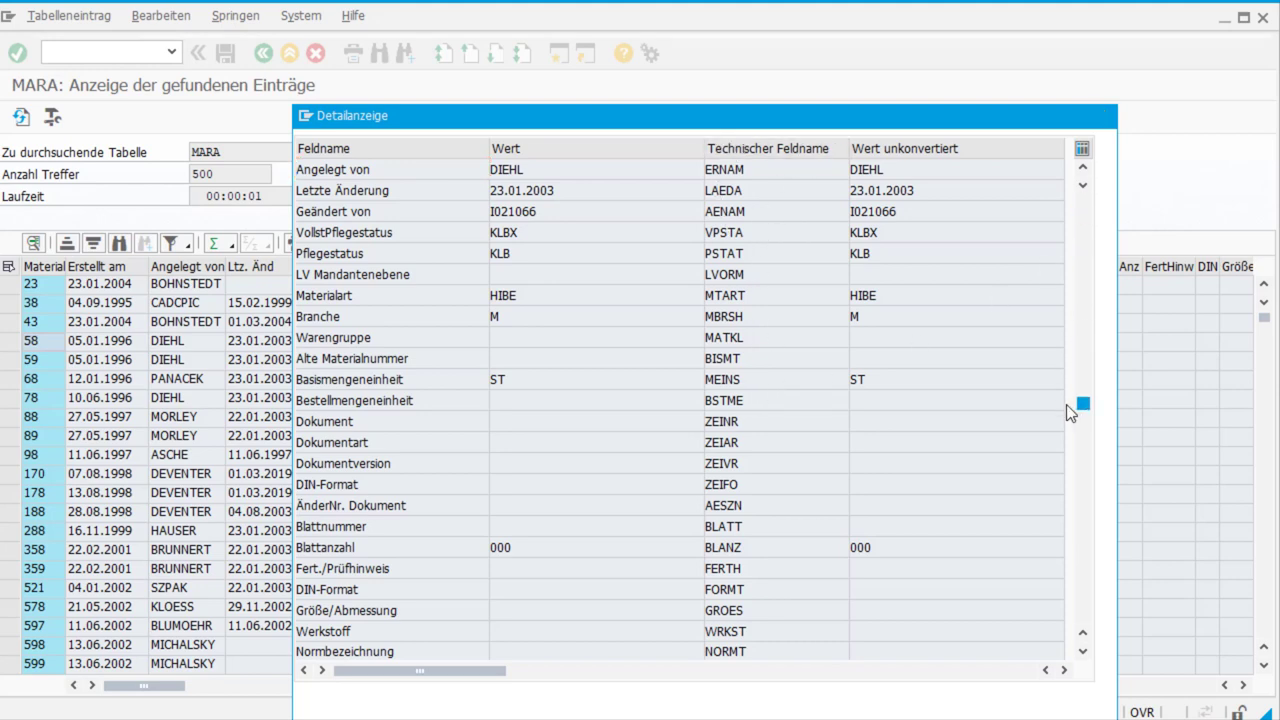
pyautogui.scroll(-2, 856, 348)
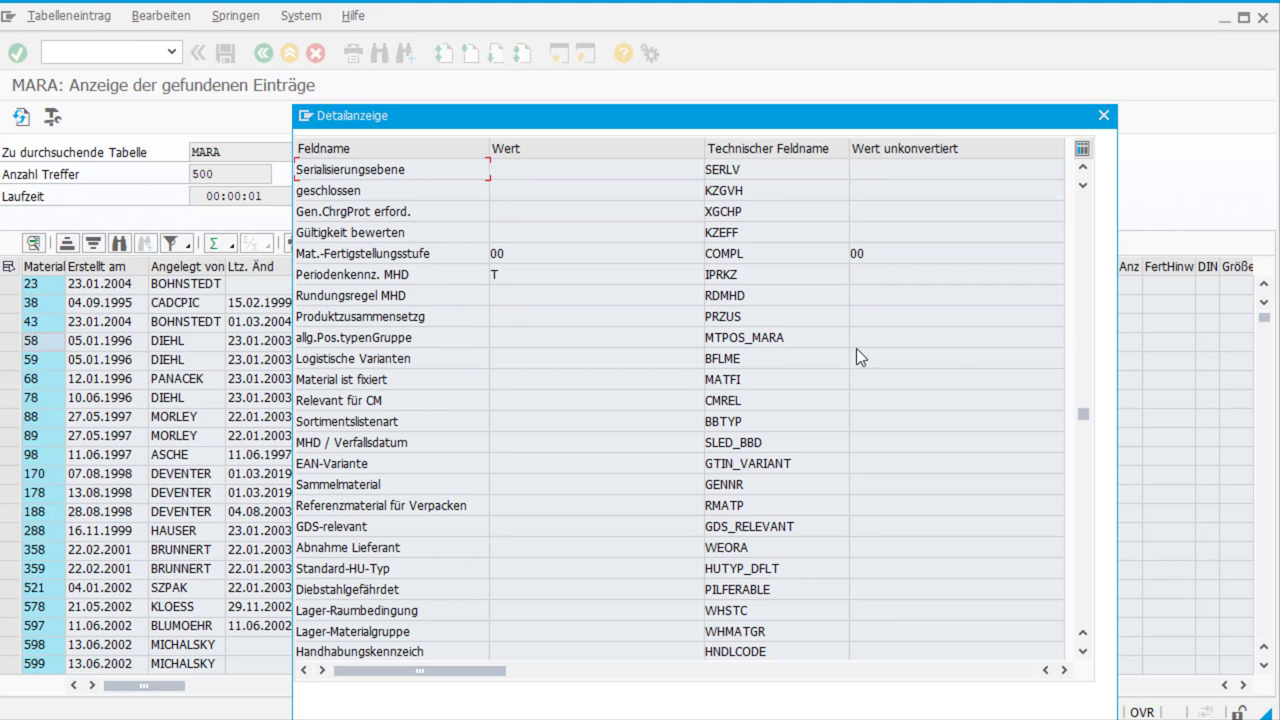
pyautogui.click(1104, 115)
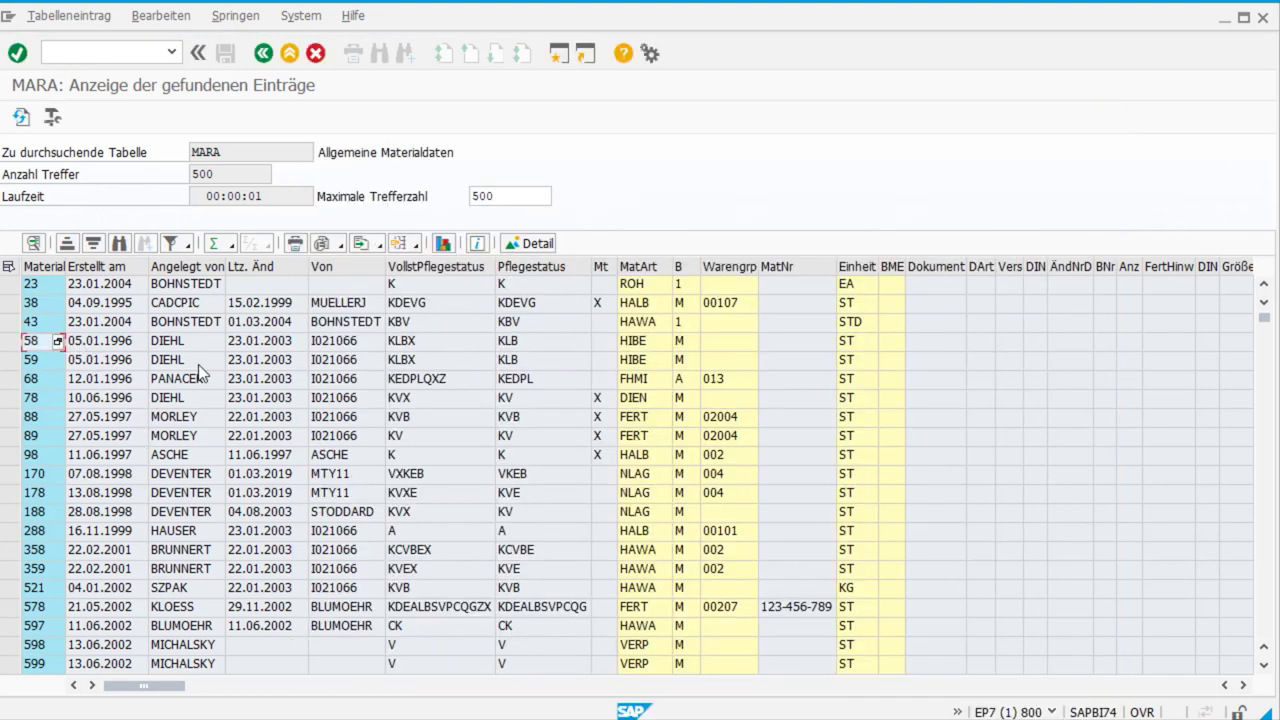
# - View the detail display for material 58 again, close it, and return to the MARA selection screen
pyautogui.click(537, 245)
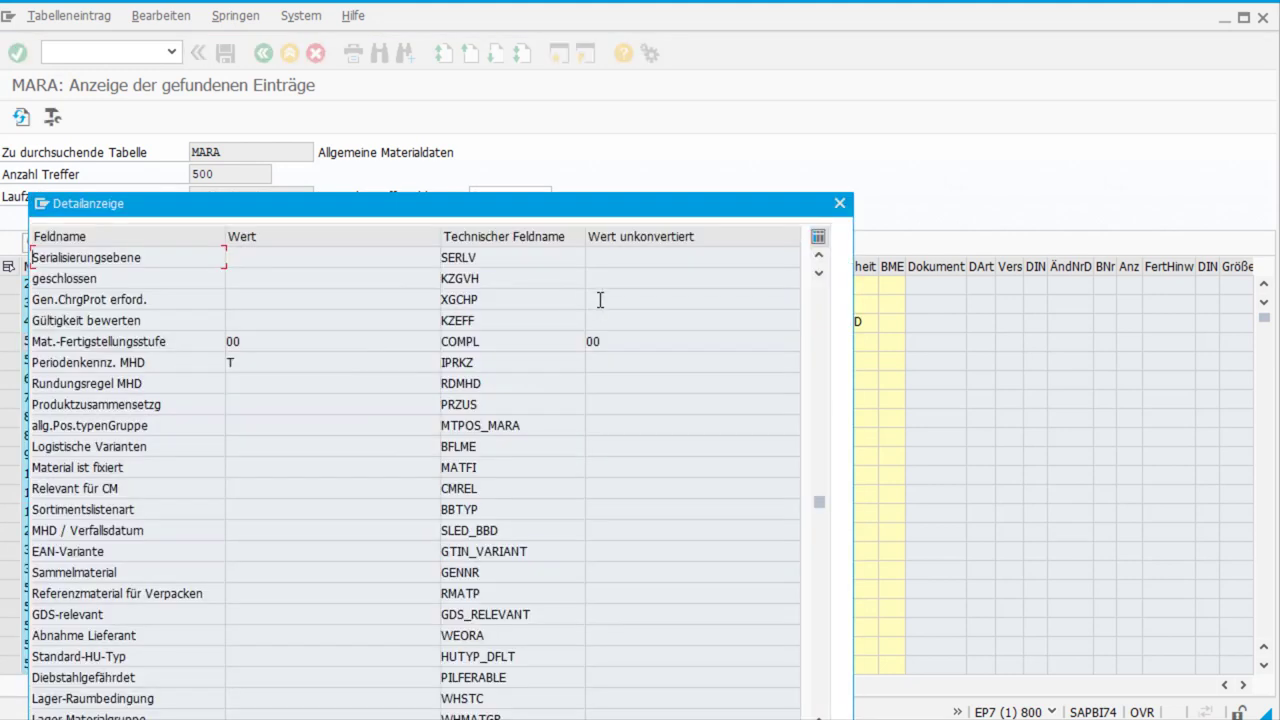
pyautogui.click(839, 204)
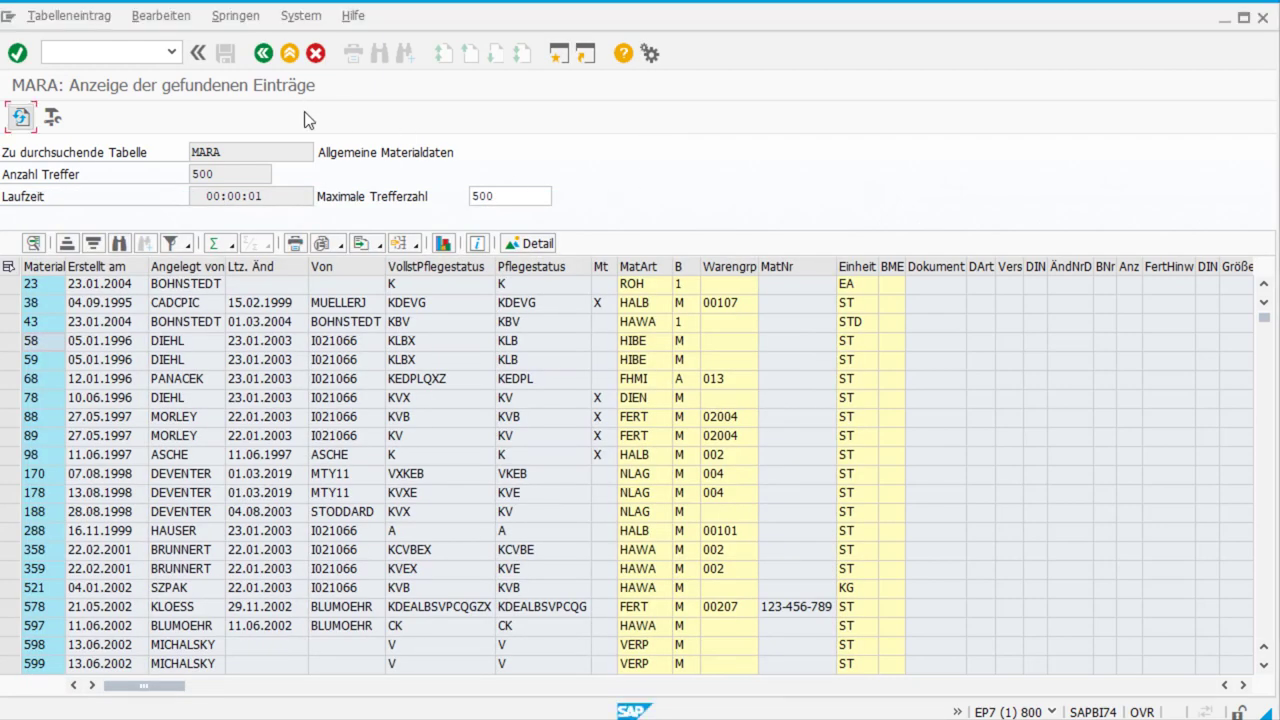
pyautogui.click(263, 56)
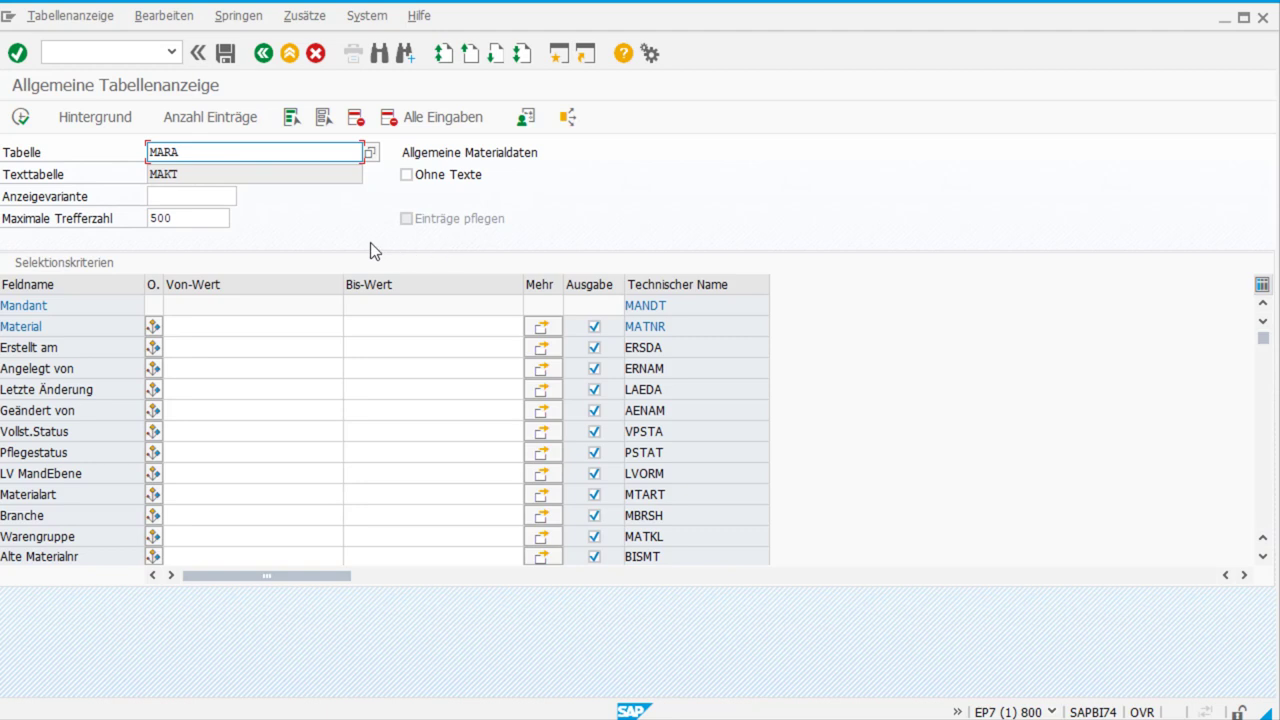
# - Exclude the Material, Erstellt am and Angelegt von fields from the output and include them again
pyautogui.click(595, 329)
pyautogui.click(594, 327)
pyautogui.click(594, 348)
pyautogui.click(594, 369)
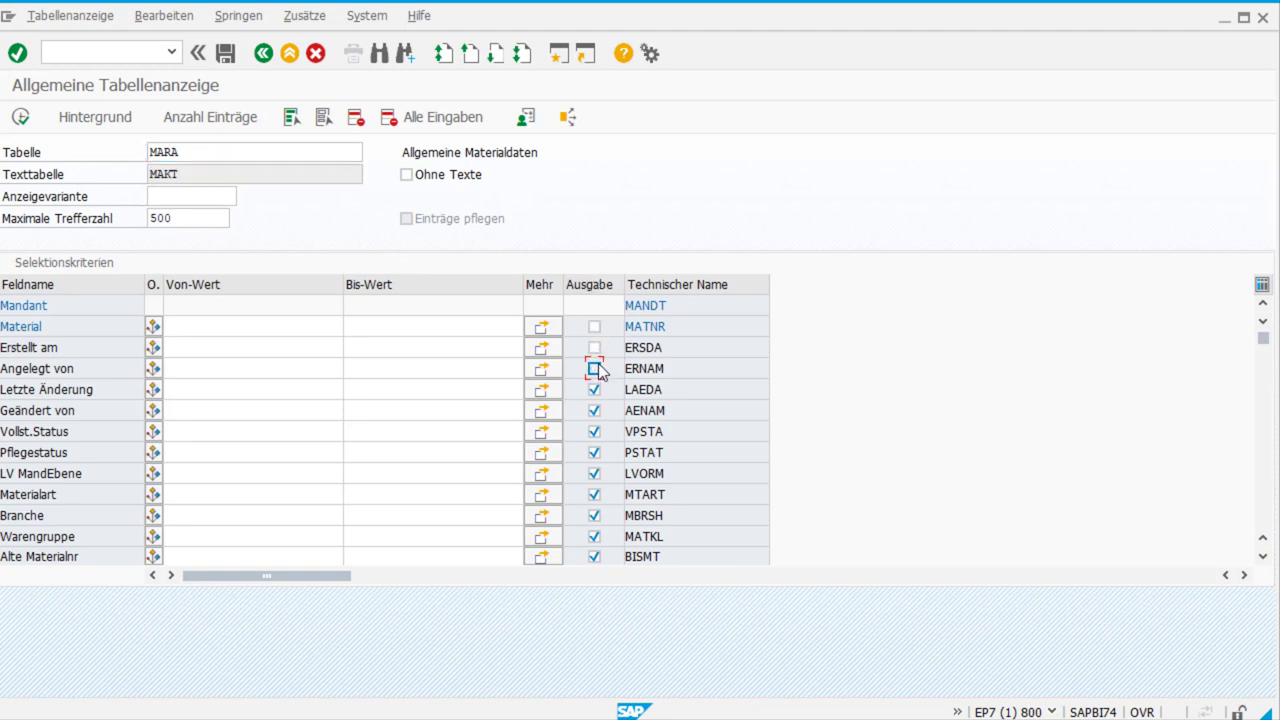
pyautogui.click(594, 369)
pyautogui.click(594, 347)
pyautogui.click(594, 327)
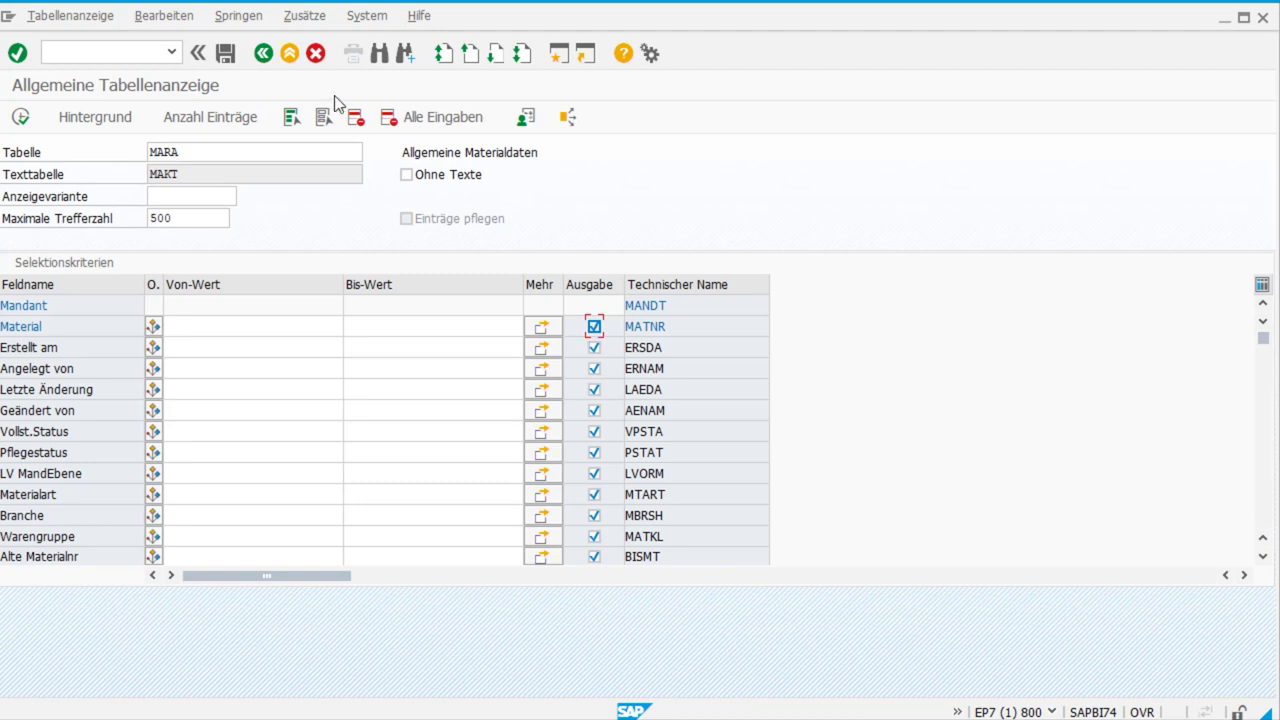
# - Clear the output marking for all MARA fields at once and check the field list further down
pyautogui.click(292, 17)
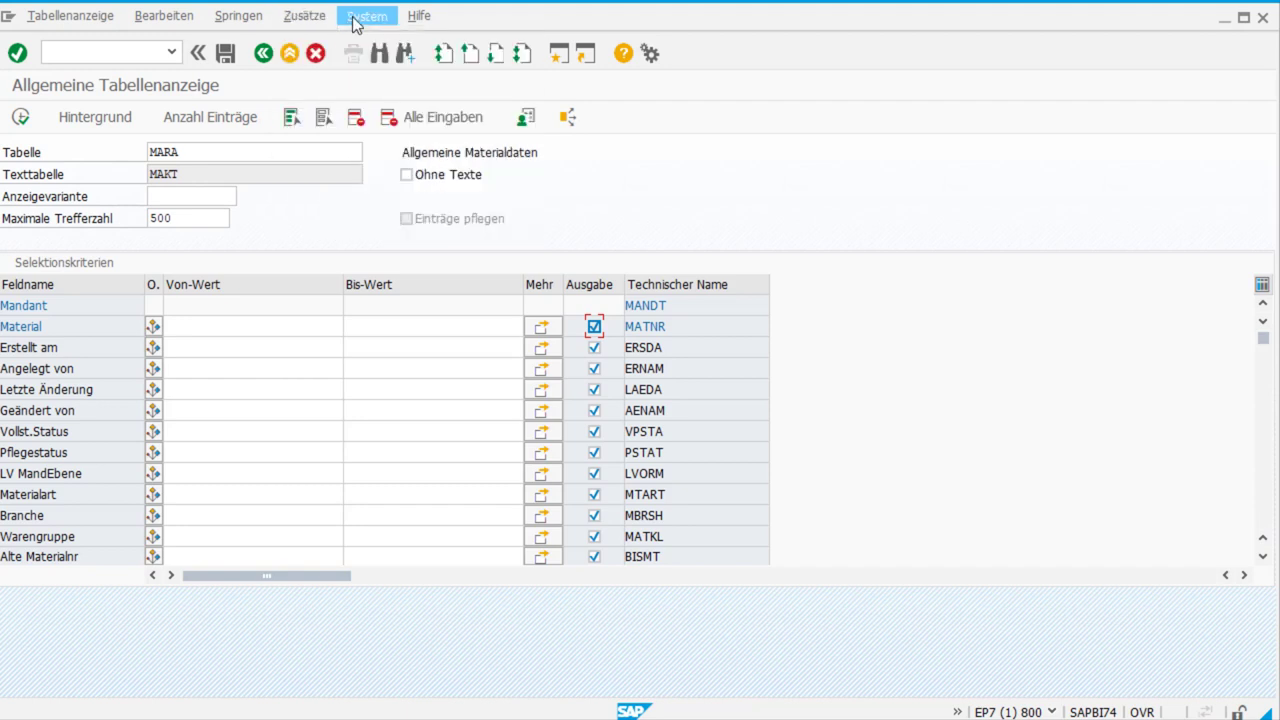
pyautogui.moveTo(200, 22)
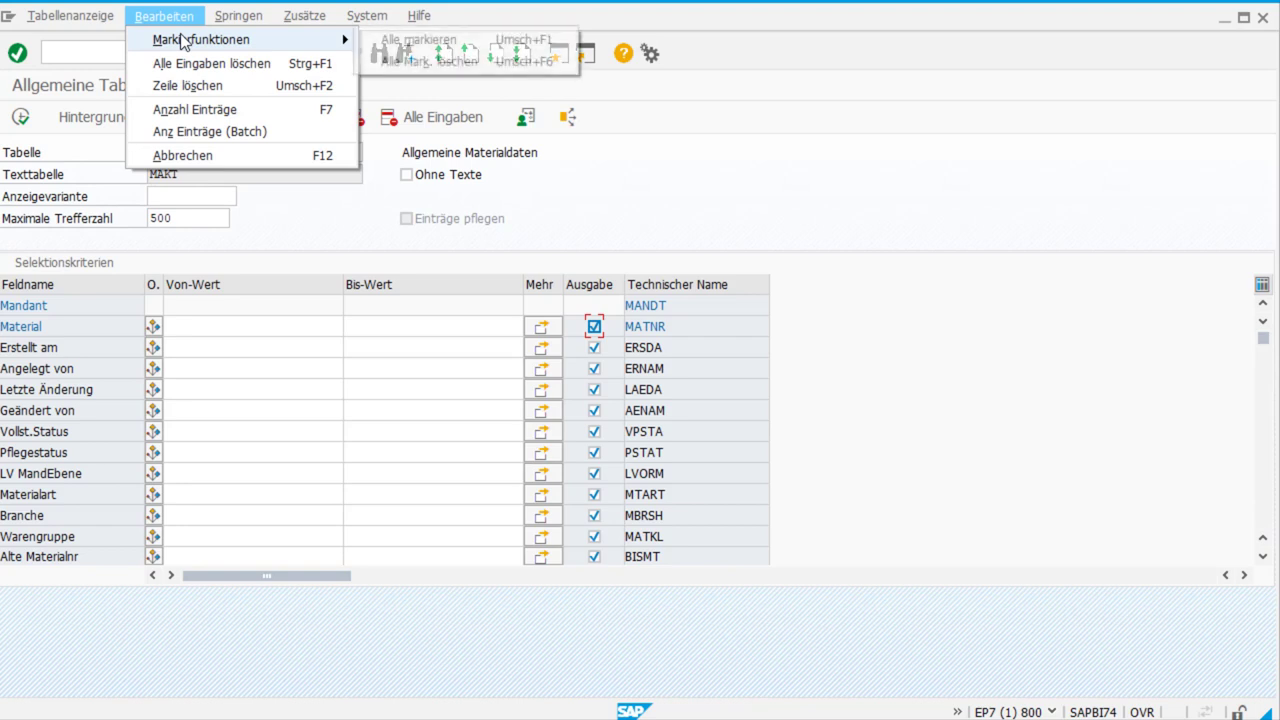
pyautogui.click(455, 72)
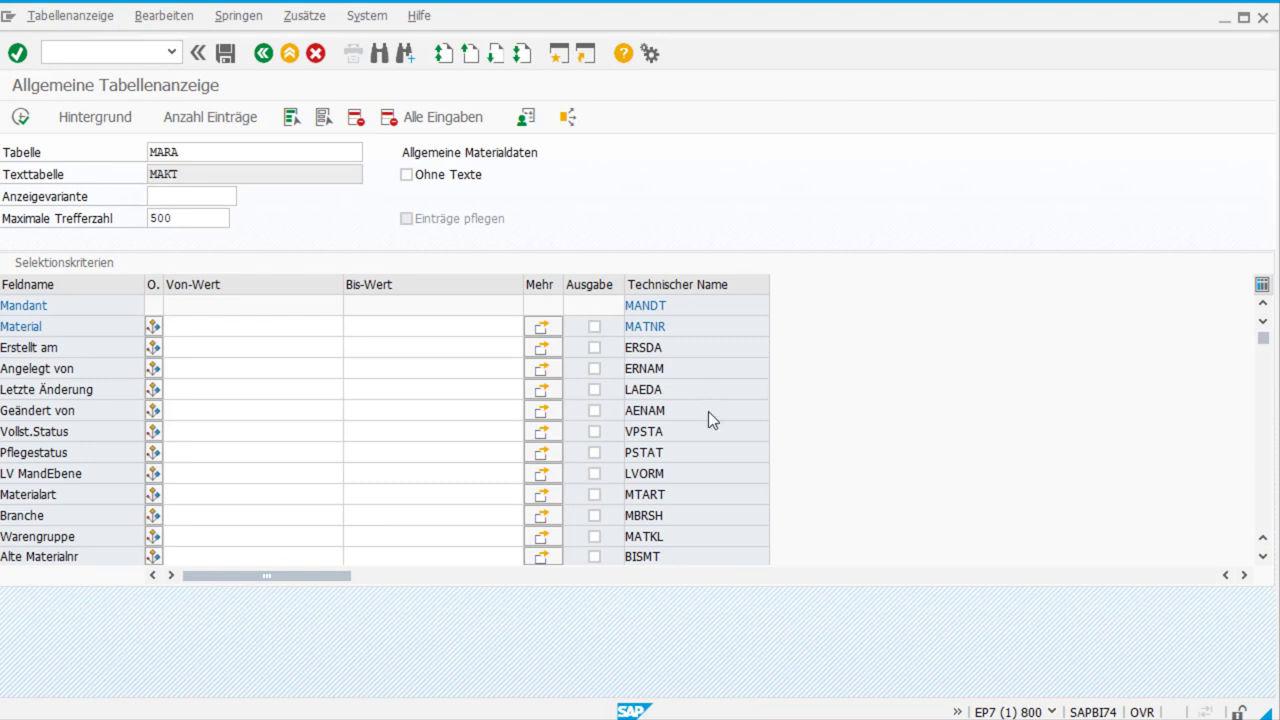
pyautogui.scroll(-2, 708, 410)
pyautogui.scroll(-2, 706, 408)
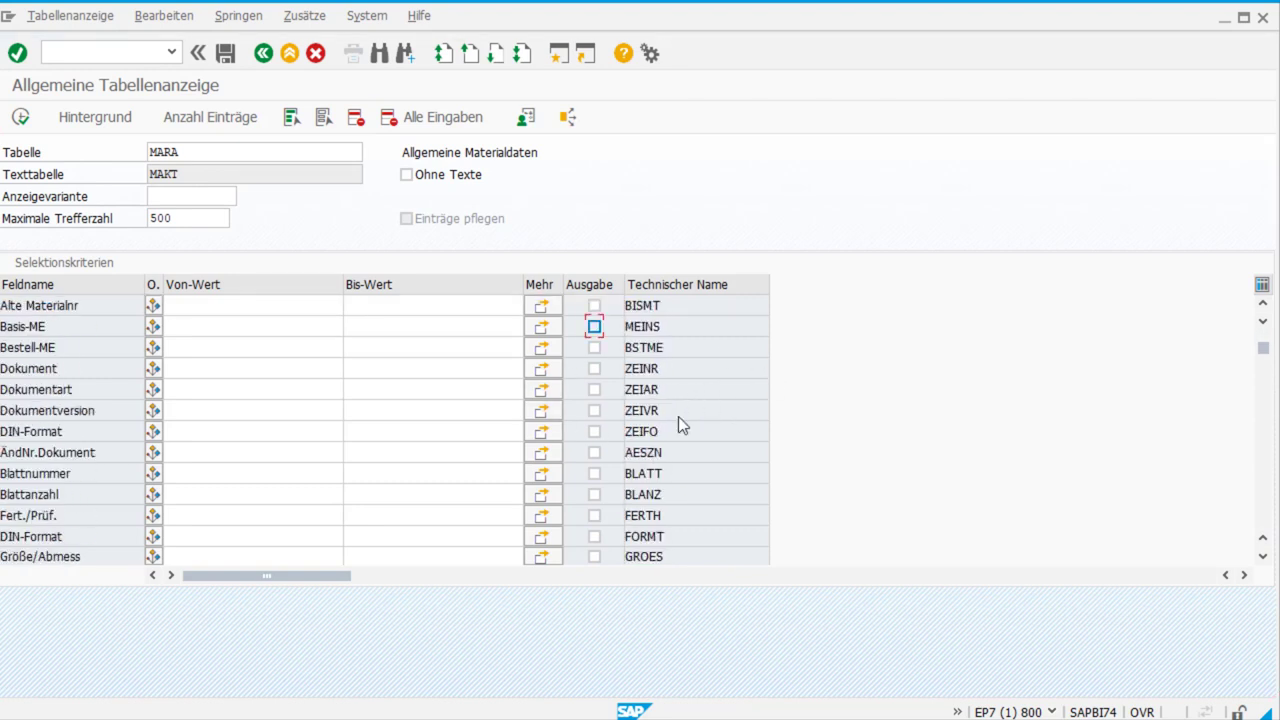
# - Mark the fields Material, Angelegt von, Letzte Änderung, Geändert von, Pflegestatus, Materialart and Branche for output and execute the MARA table display
pyautogui.scroll(4, 665, 375)
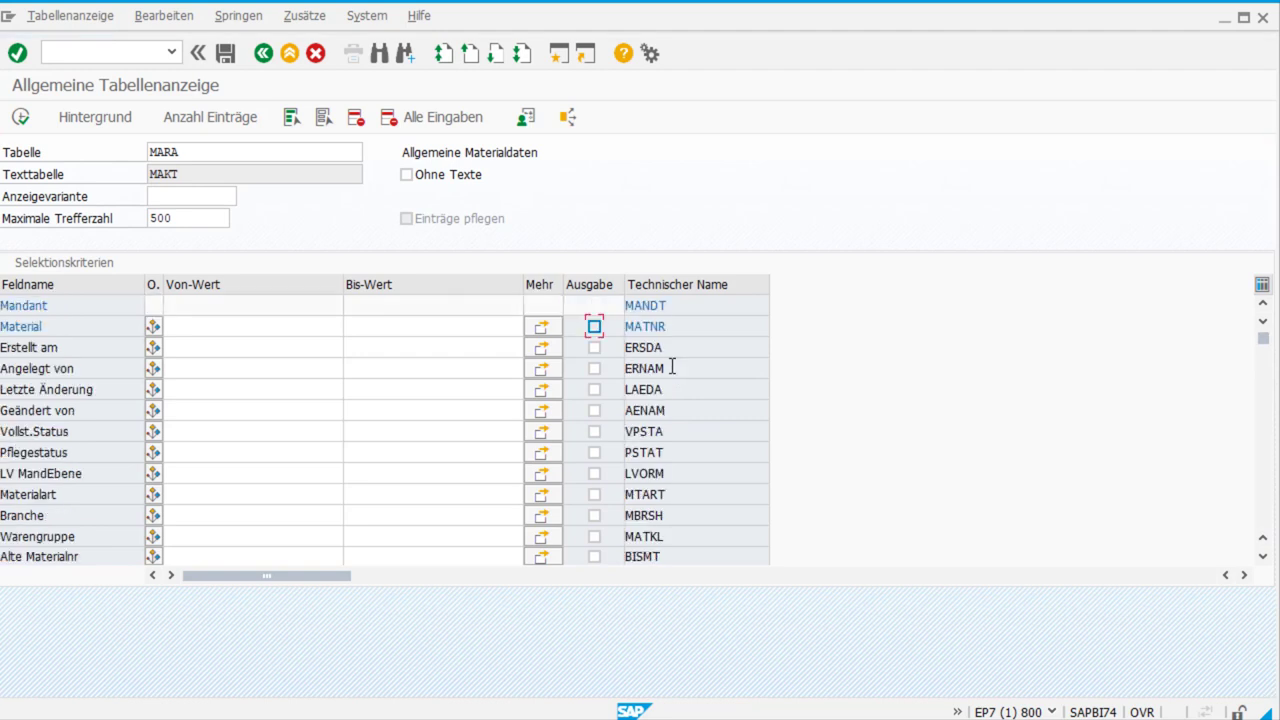
pyautogui.click(594, 326)
pyautogui.click(594, 368)
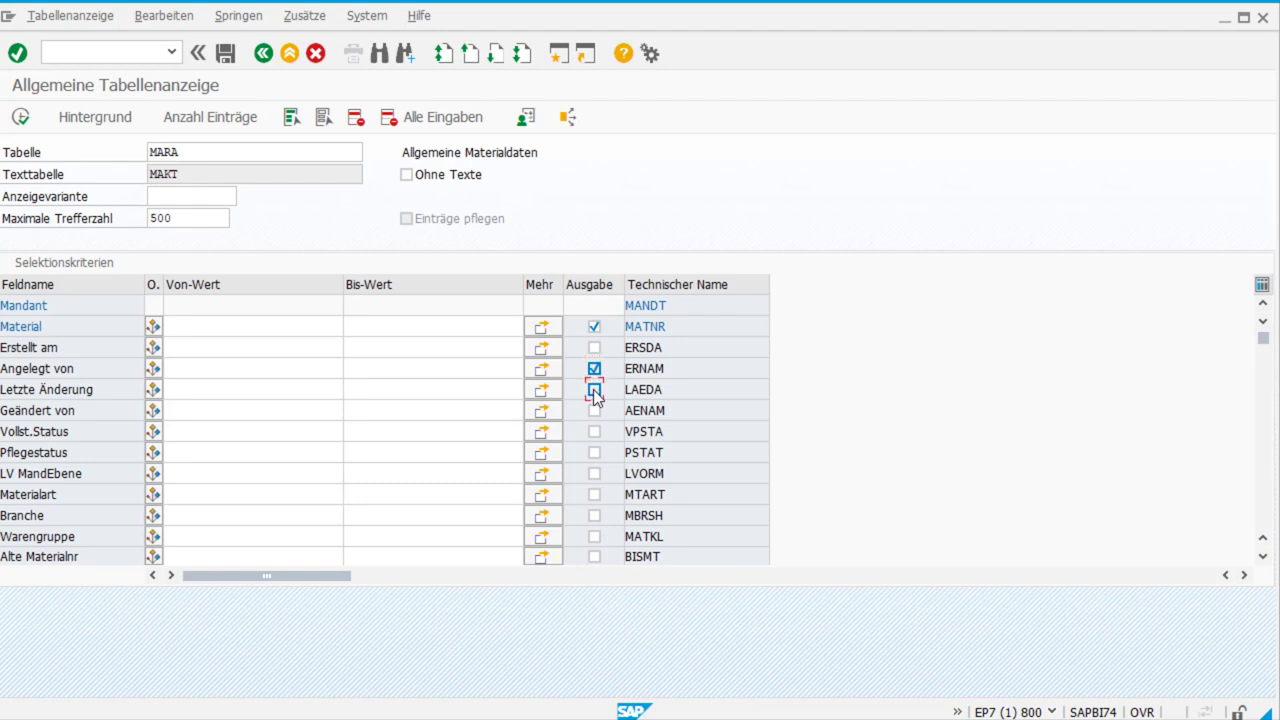
pyautogui.click(594, 389)
pyautogui.click(594, 452)
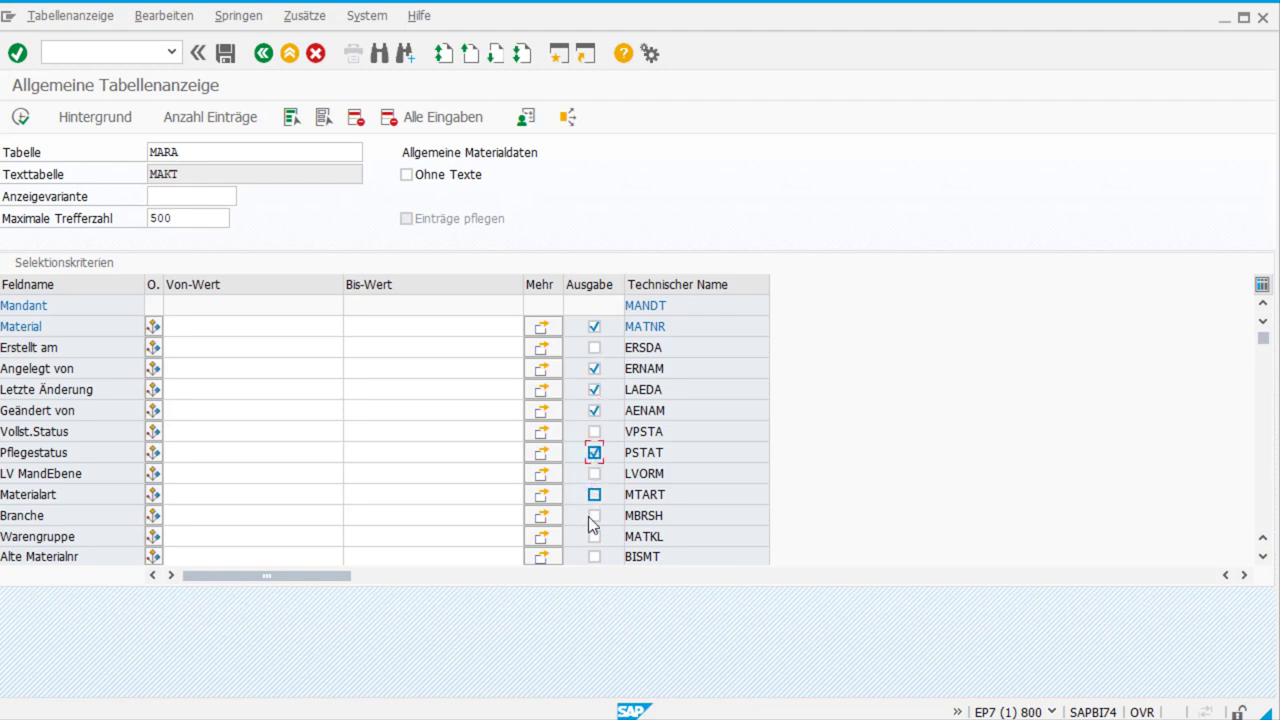
pyautogui.click(593, 494)
pyautogui.scroll(-1, 596, 500)
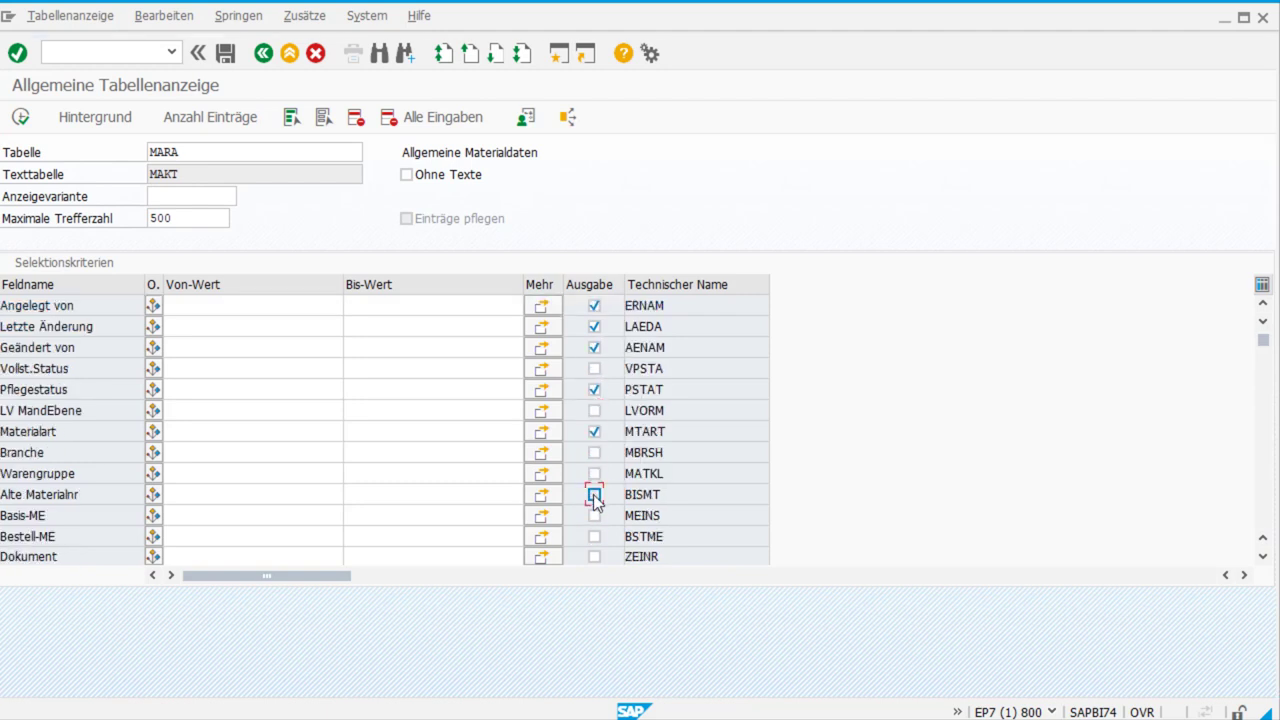
pyautogui.click(594, 452)
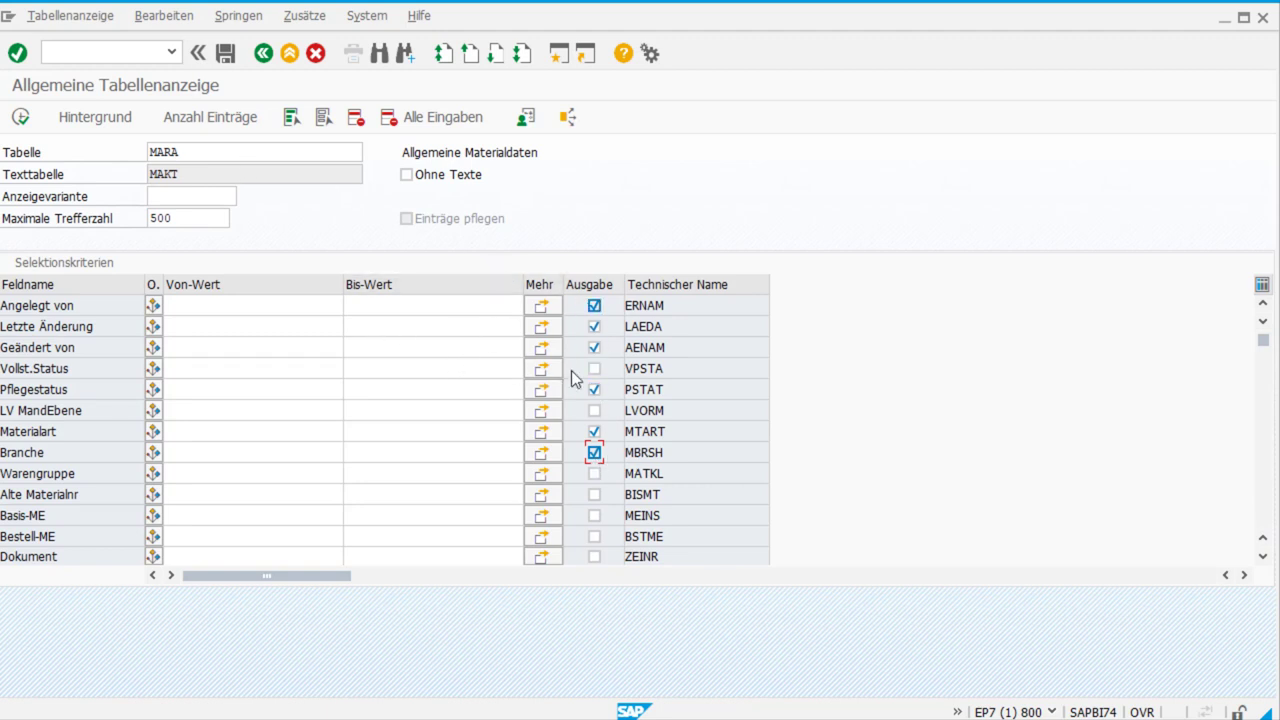
pyautogui.click(20, 117)
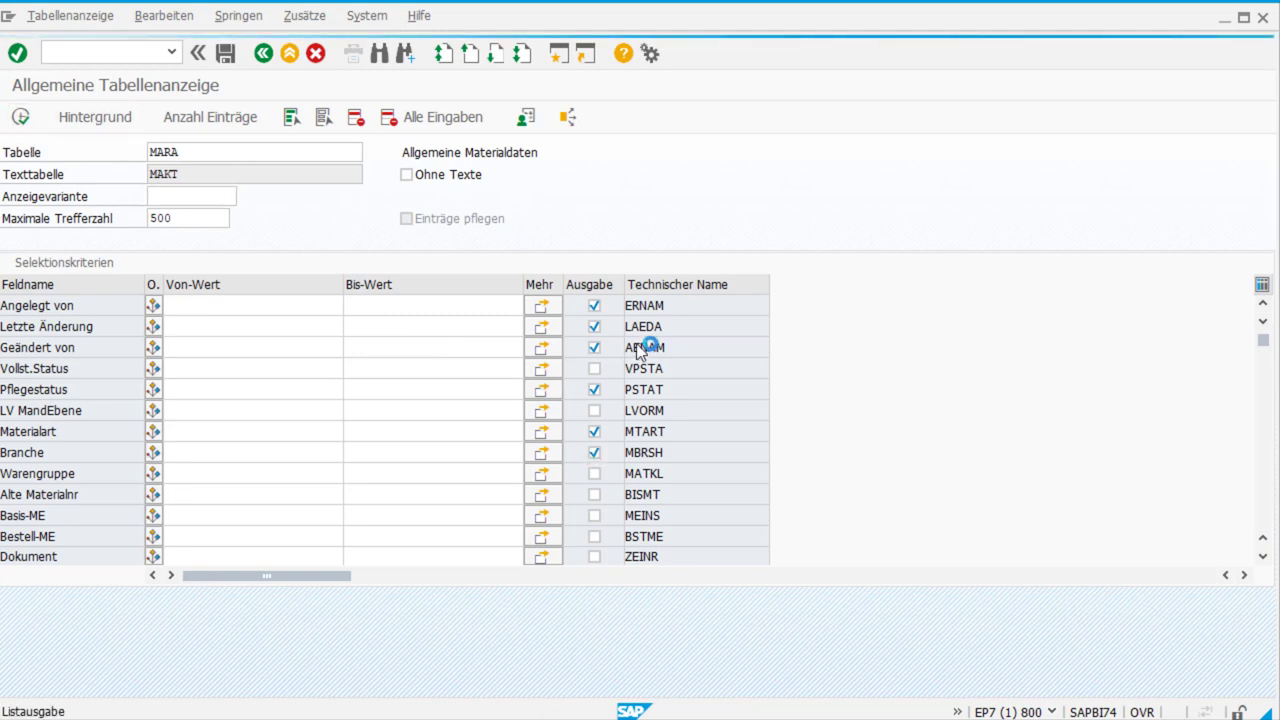